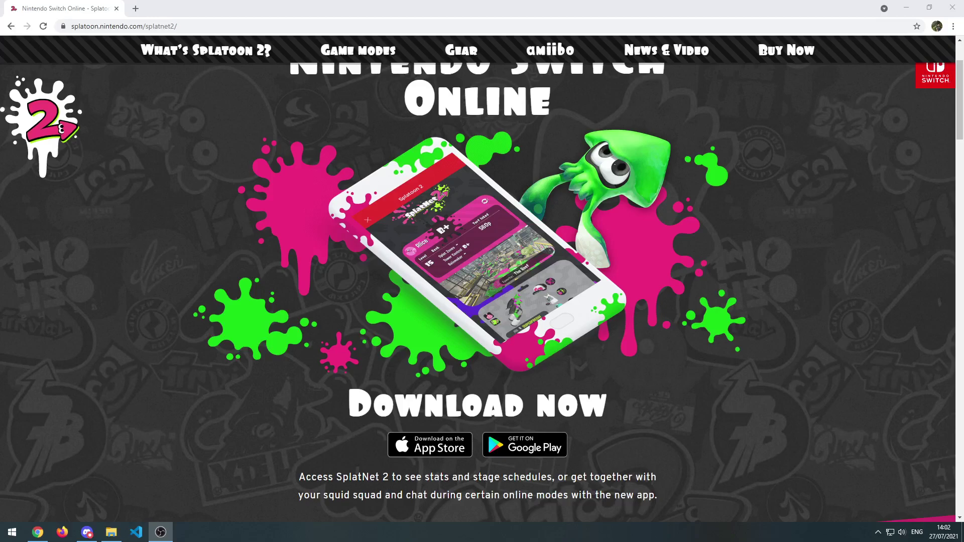
scroll(425, 235, "up", 1)
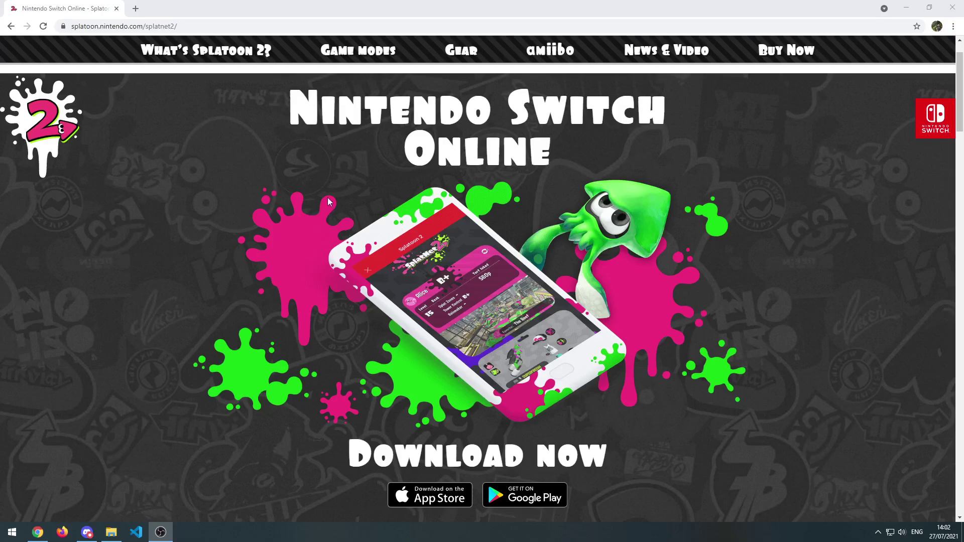
scroll(415, 461, "down", 1)
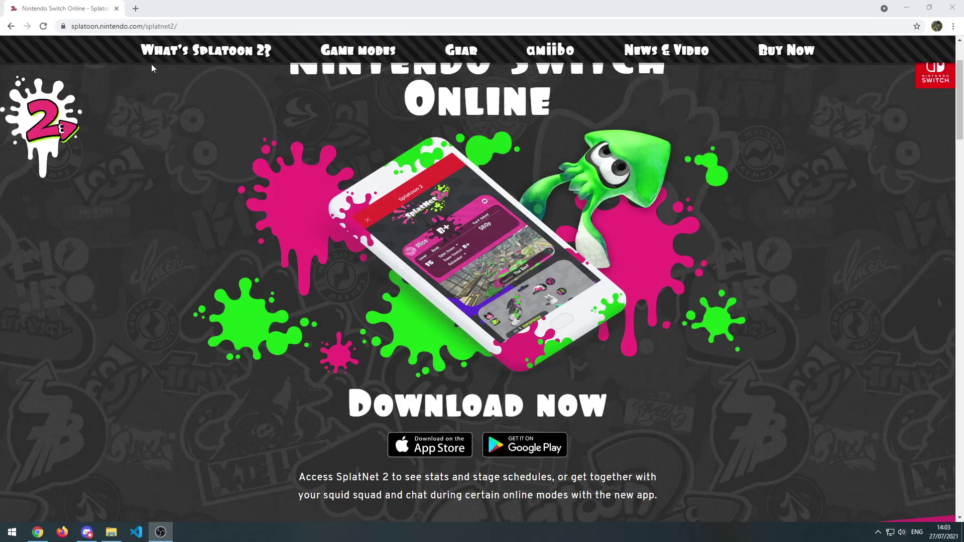
Step: Open the stat.ink website in a new browser tab
left_click(136, 8)
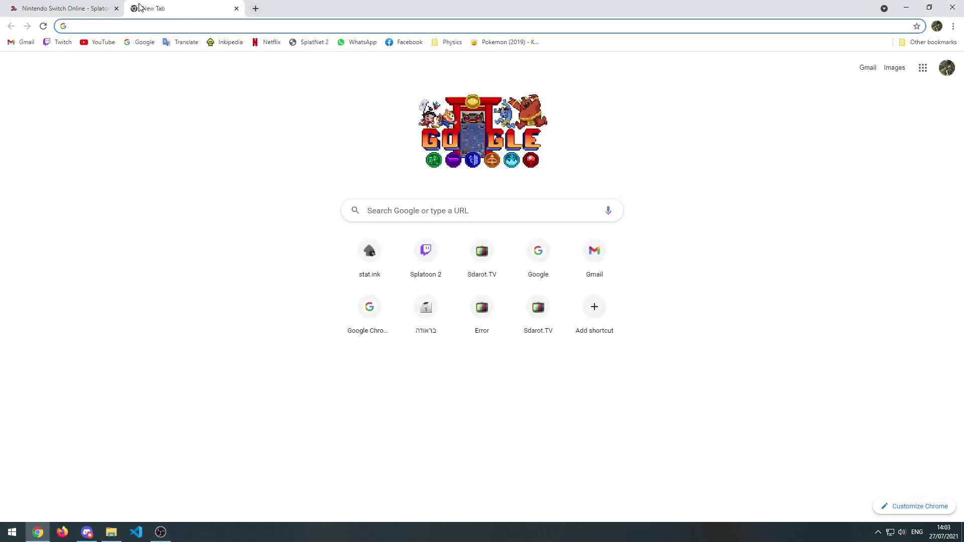
type("stat.ink")
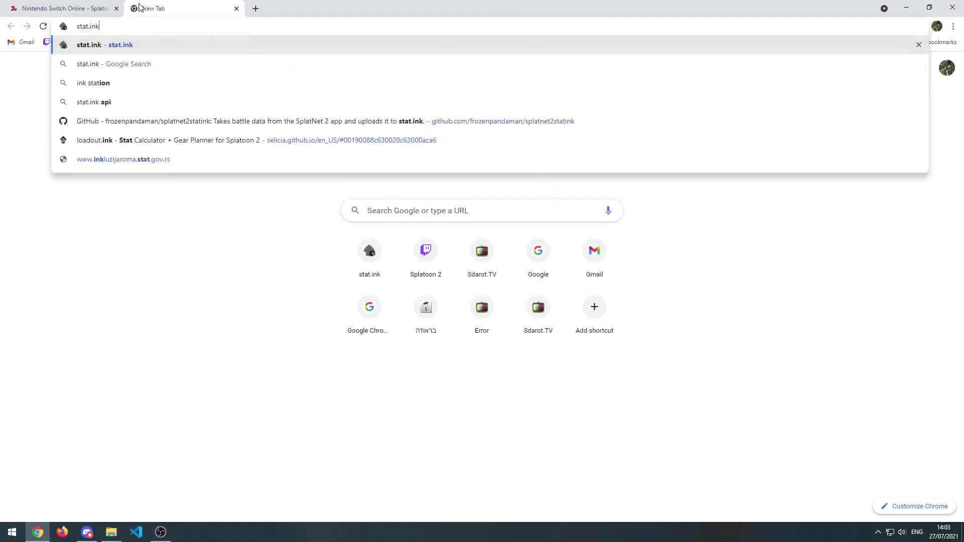
key("Return")
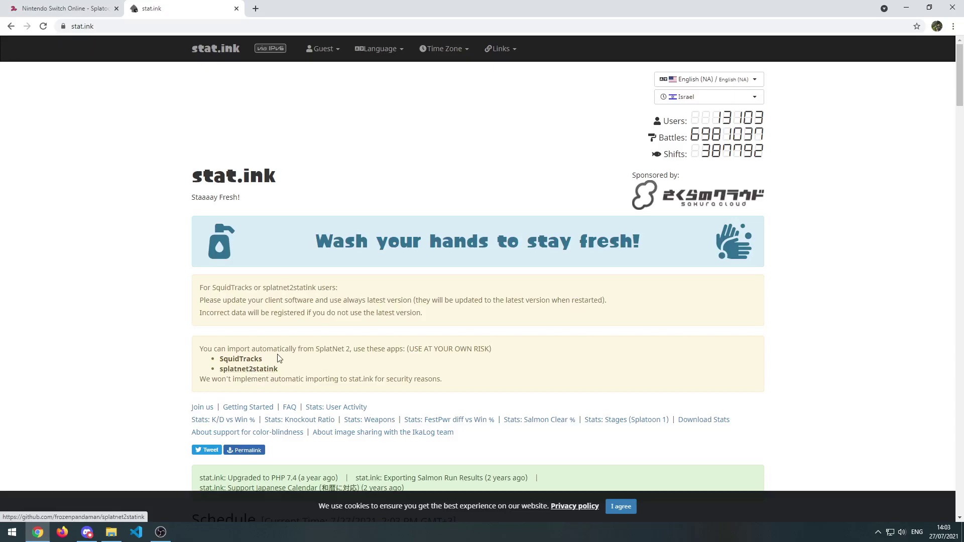
Step: Open the splatnet2statink GitHub project linked on stat.ink in a new tab and go to its setup instructions
right_click(238, 373)
left_click(305, 8)
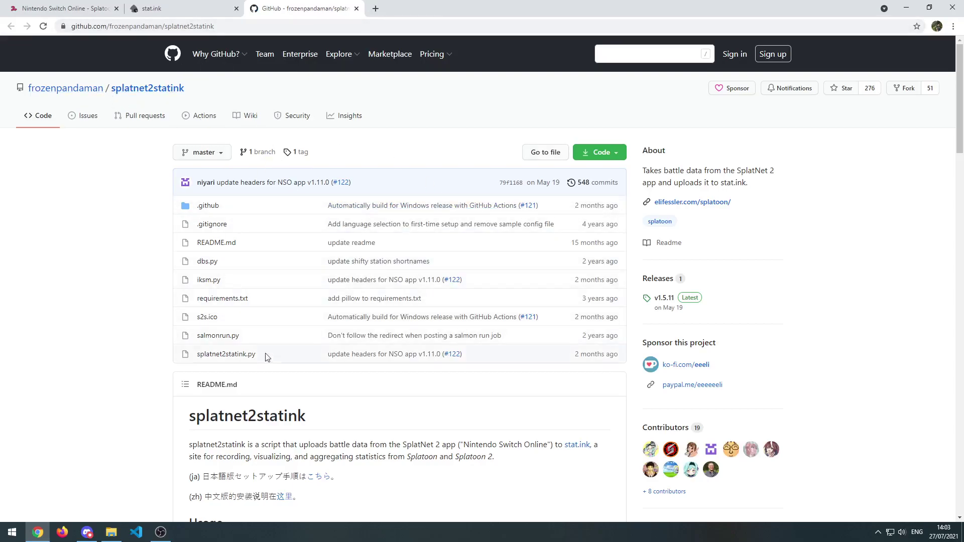
scroll(266, 356, "down", 5)
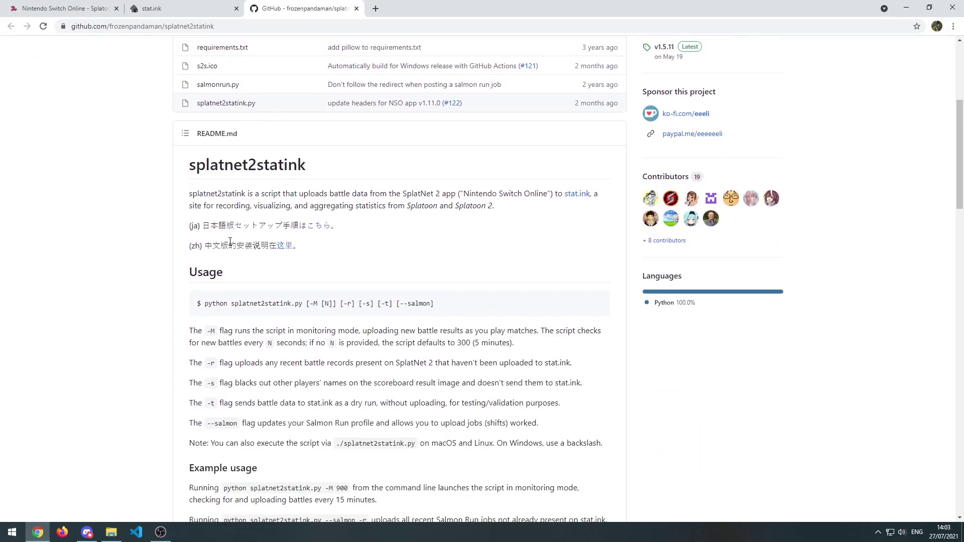
scroll(244, 328, "down", 4)
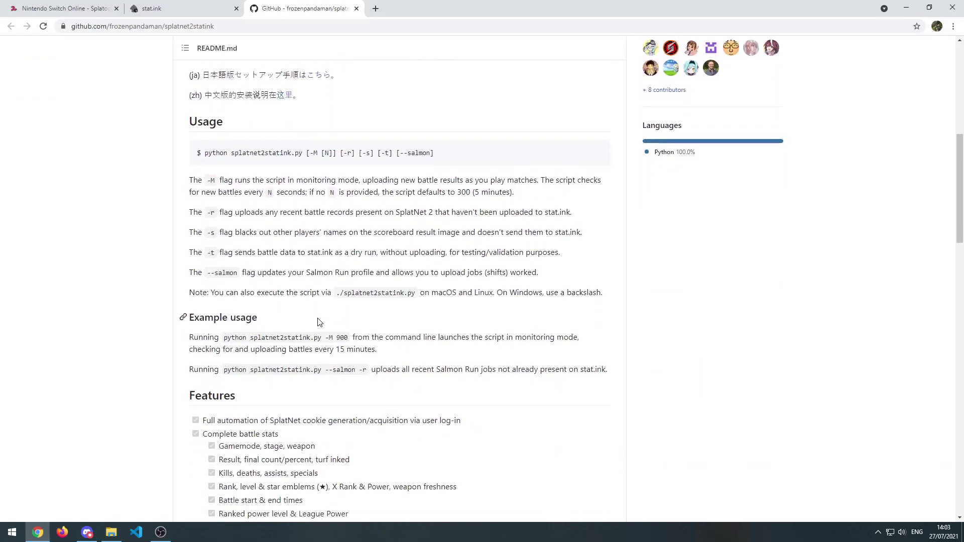
scroll(243, 320, "down", 5)
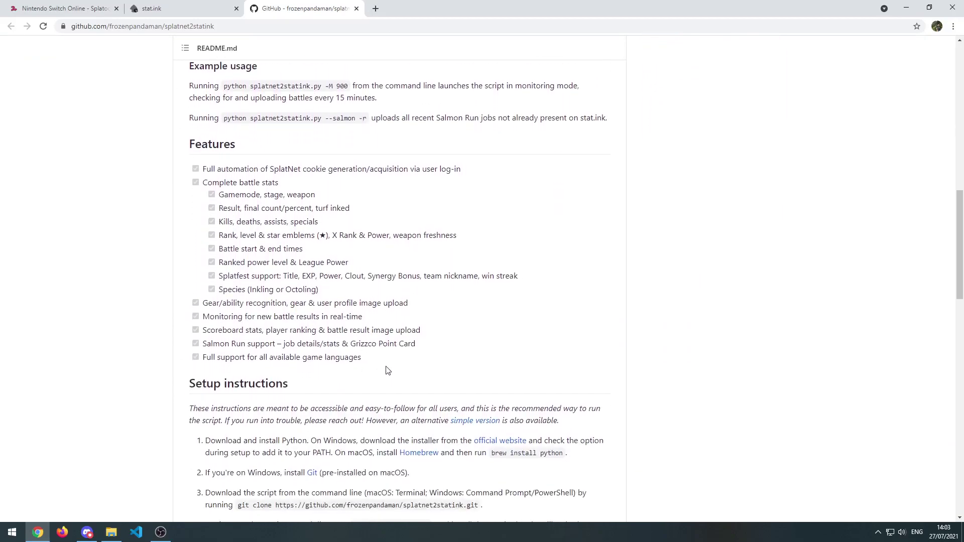
scroll(228, 322, "down", 1)
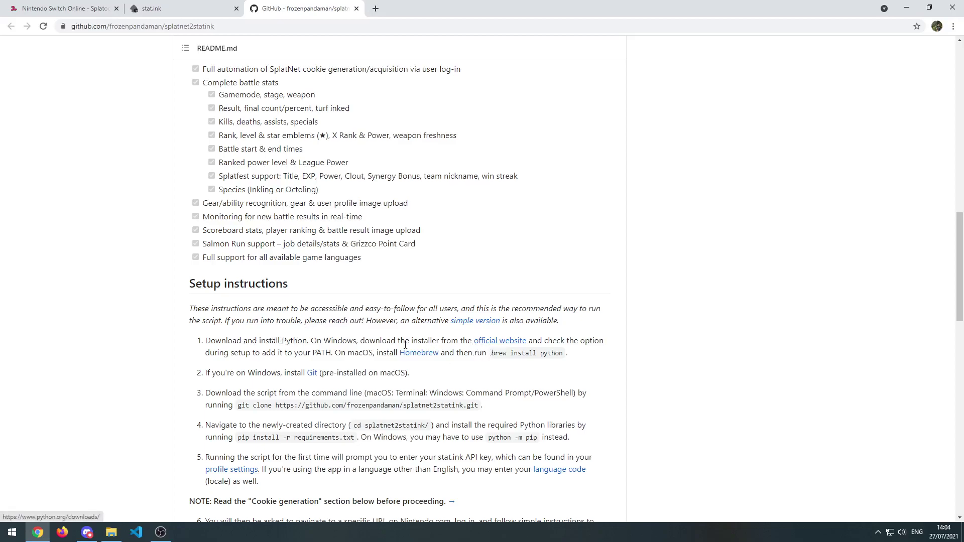
Step: Open the official Python website from the setup instructions, download the Python 3.9.6 installer and keep the file
middle_click(484, 341)
left_click(402, 9)
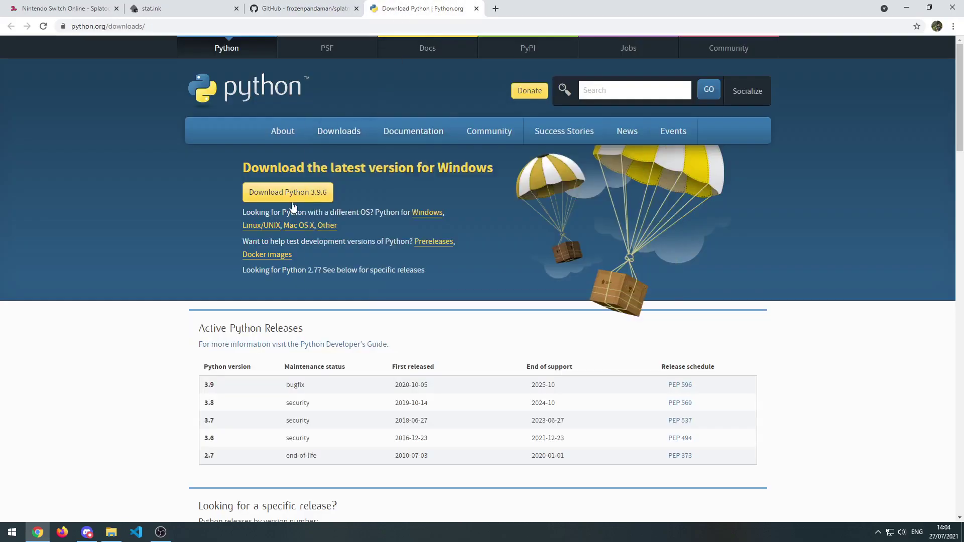
left_click(322, 202)
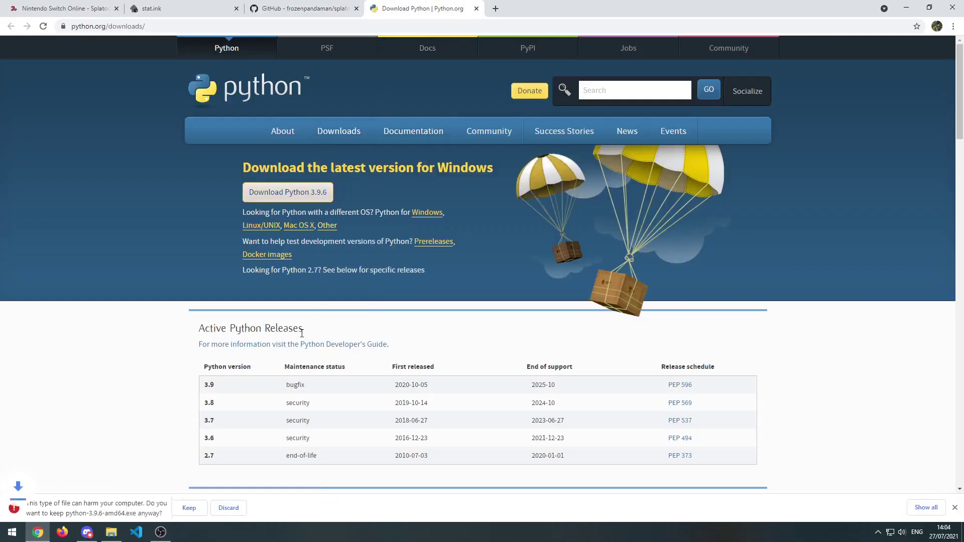
left_click(182, 508)
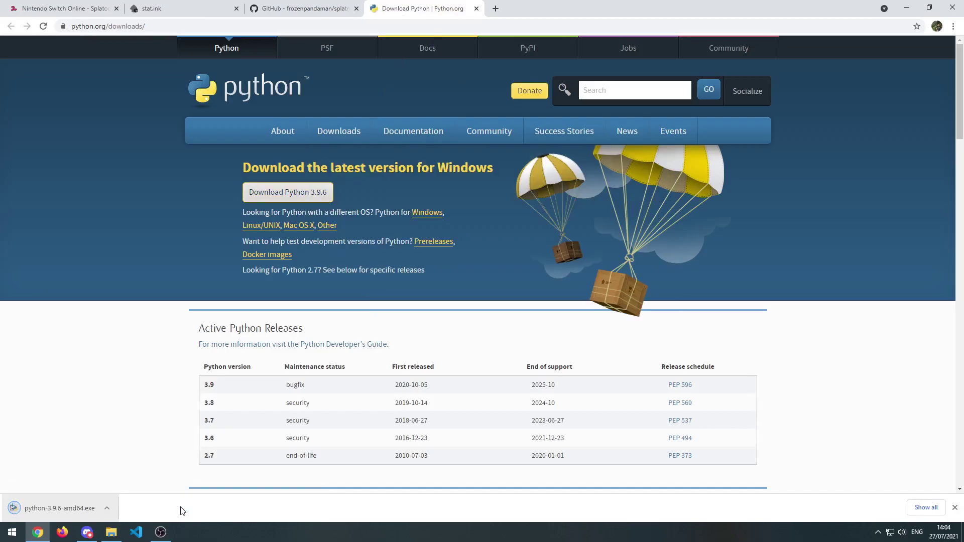
Step: Run the downloaded Python installer and install Python 3.9.6 with Python 3.9 added to PATH
left_click(107, 509)
left_click(124, 445)
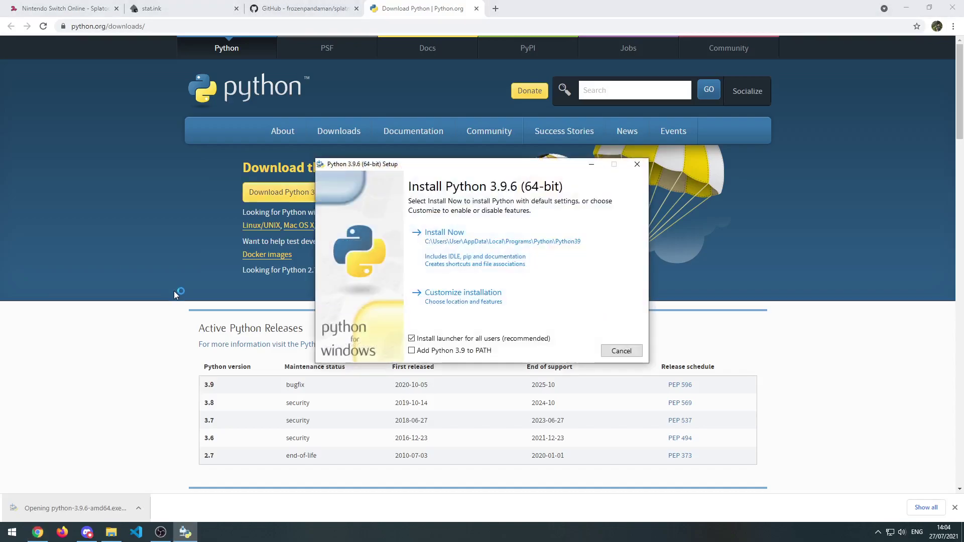
left_click(297, 15)
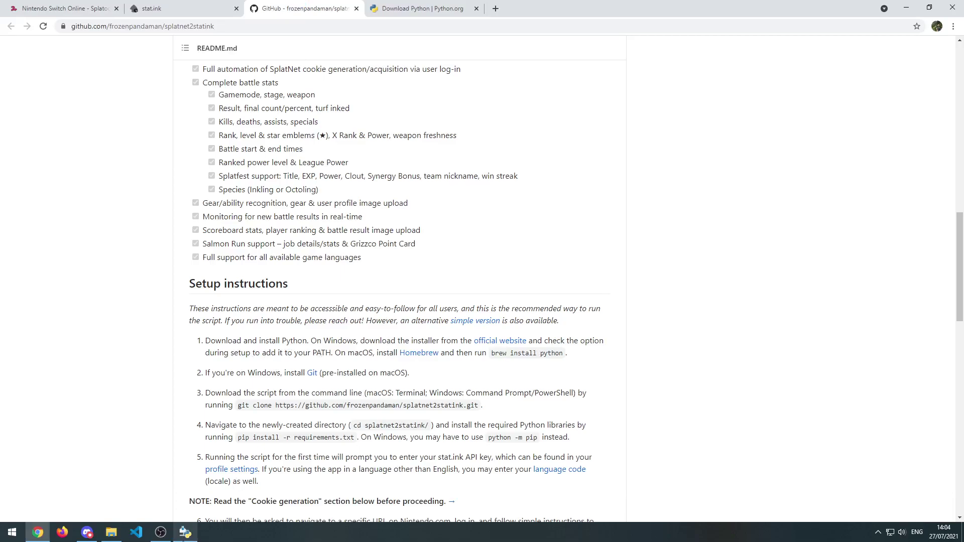
left_click(186, 533)
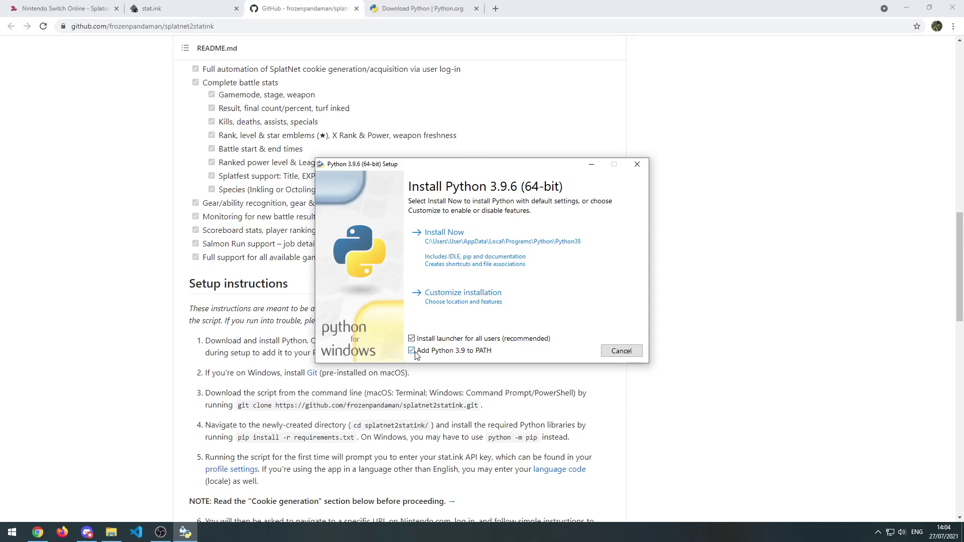
left_click(452, 242)
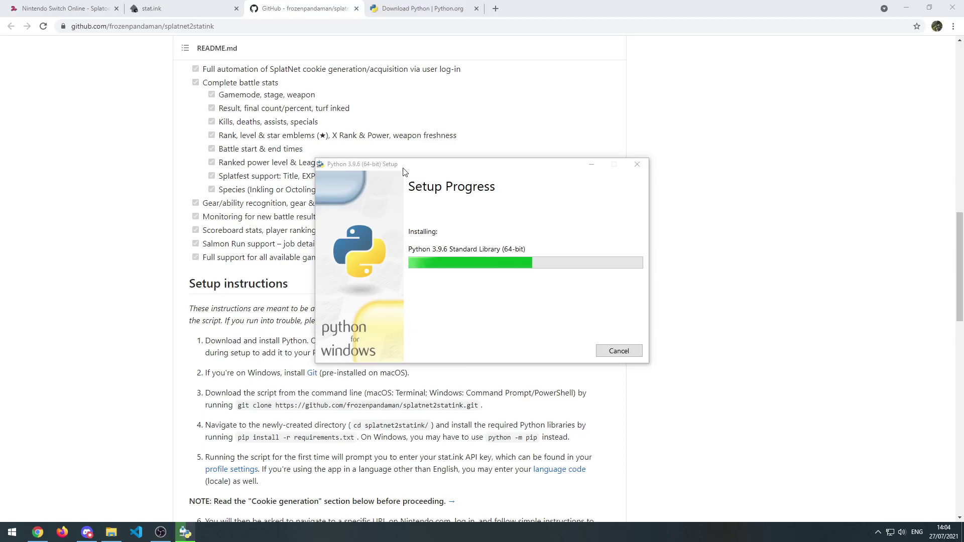
Step: Open the Git download page linked in the setup instructions, download the 64-bit Git for Windows installer and keep the file
middle_click(308, 375)
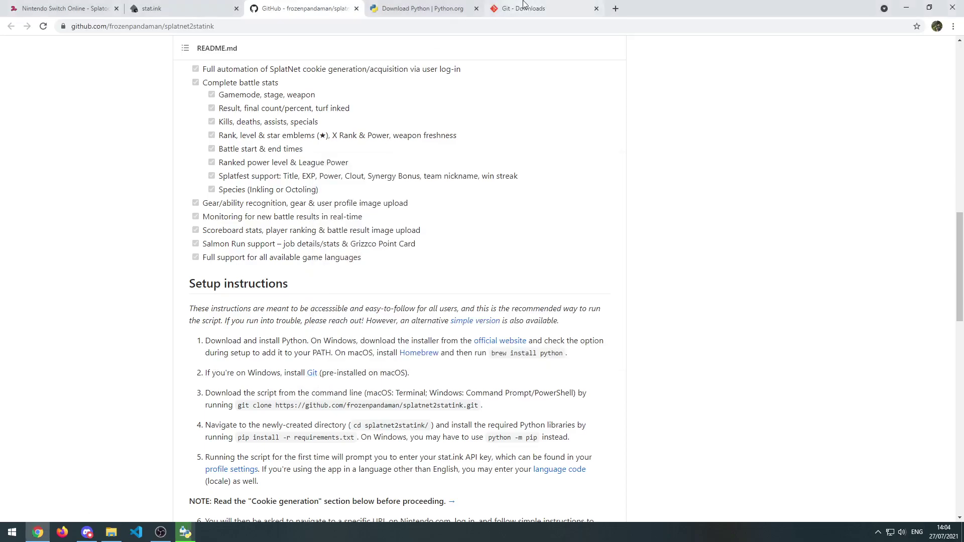
left_click(524, 4)
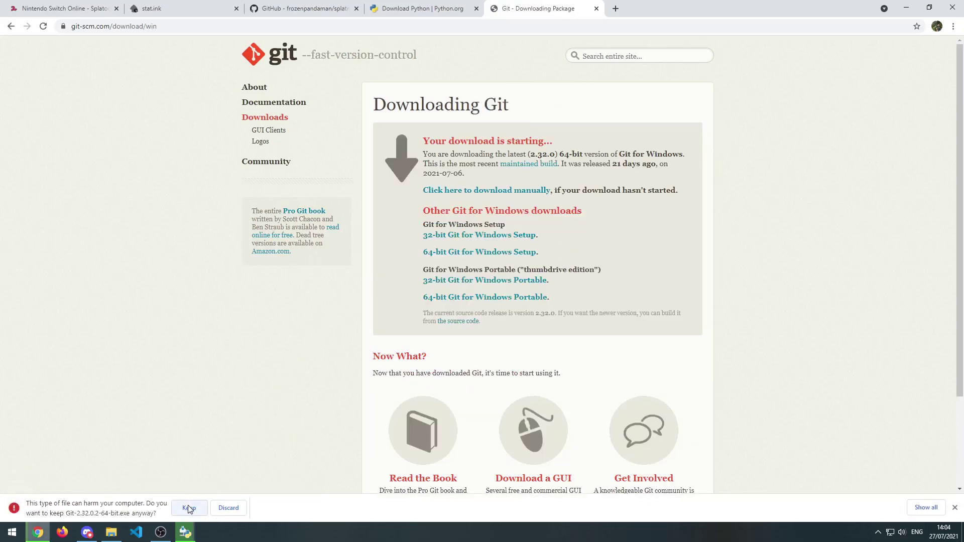
left_click(189, 509)
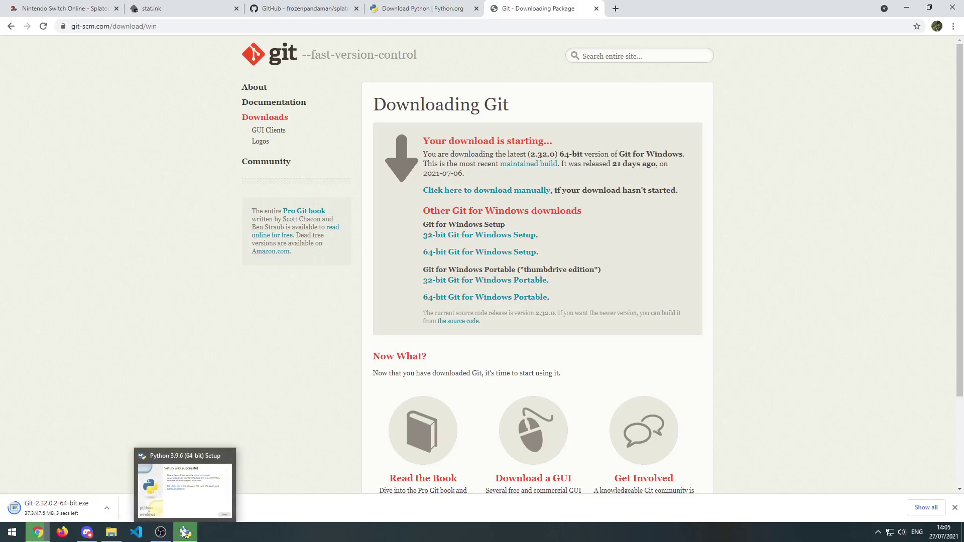
Step: Close the completed Python 3.9.6 setup window
left_click(185, 531)
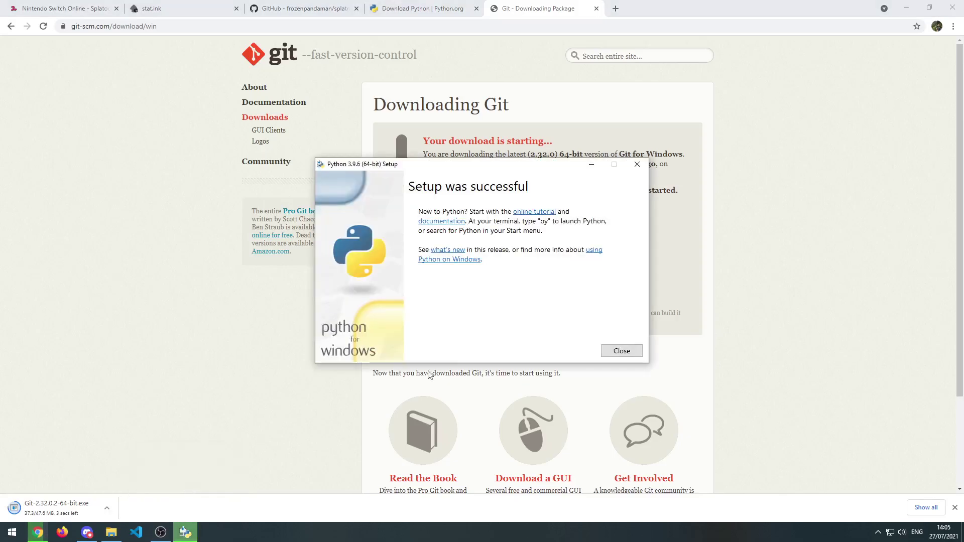
left_click(622, 349)
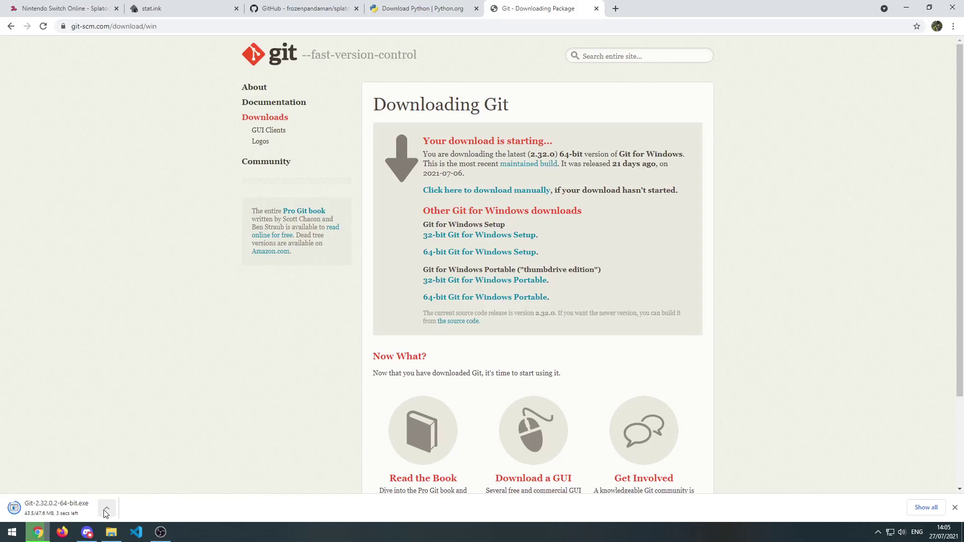
Step: Run the Git 2.32.0.2 installer, continue past the license and accept the default installation folder
left_click(77, 508)
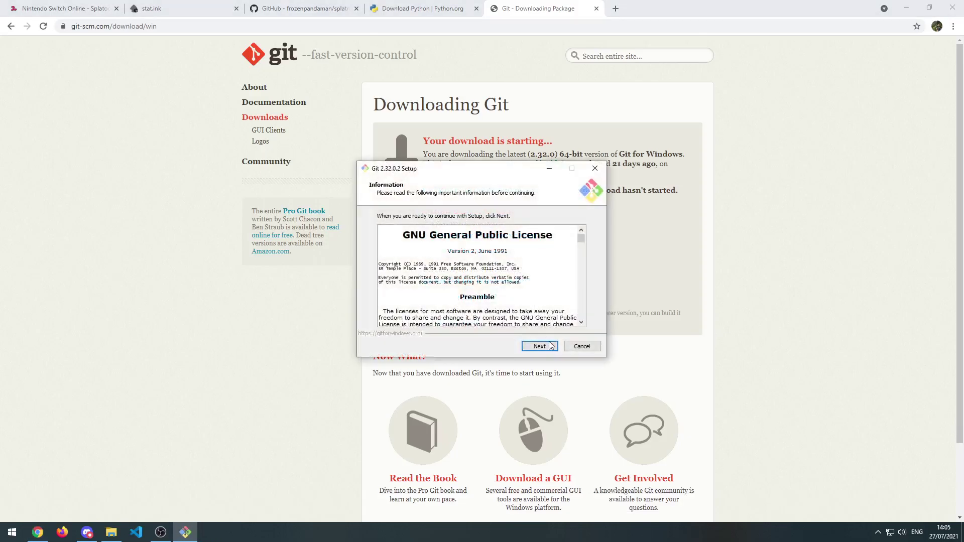
left_click(551, 345)
left_click(540, 346)
left_click(521, 311)
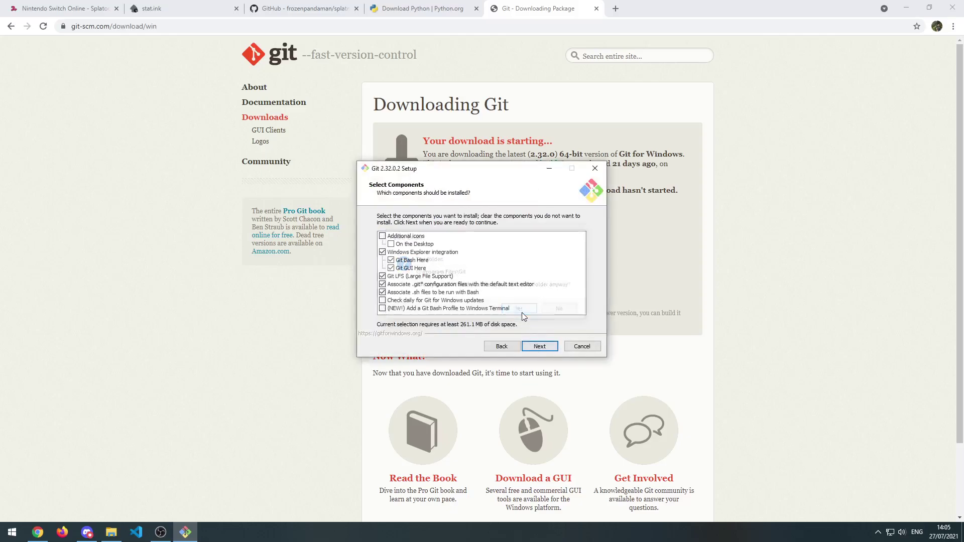
Step: Install Git with the default components and options, and finish the setup without viewing the release notes
left_click(538, 346)
left_click(539, 348)
left_click(539, 346)
left_click(538, 346)
left_click(539, 347)
left_click(538, 347)
left_click(538, 346)
left_click(539, 346)
left_click(538, 347)
left_click(538, 347)
left_click(538, 347)
left_click(538, 346)
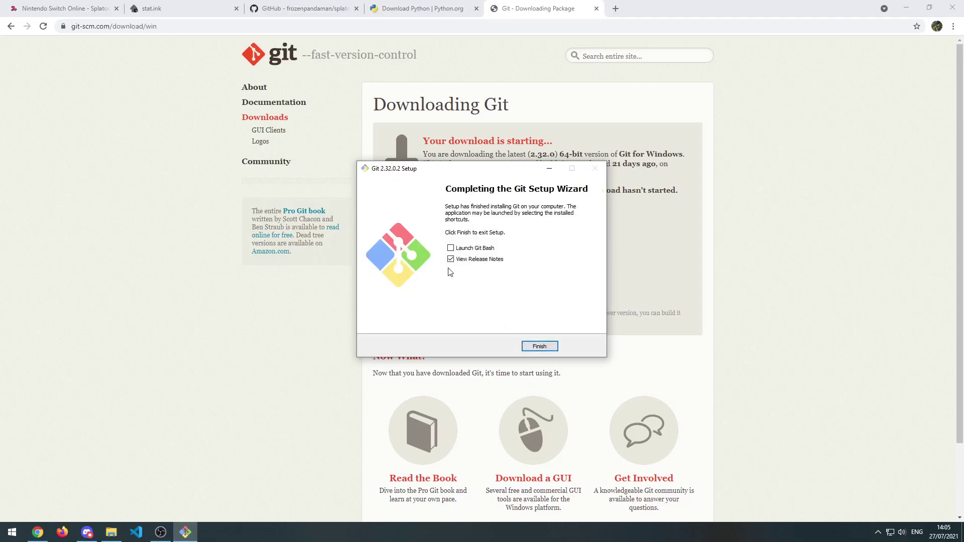
left_click(451, 259)
left_click(536, 346)
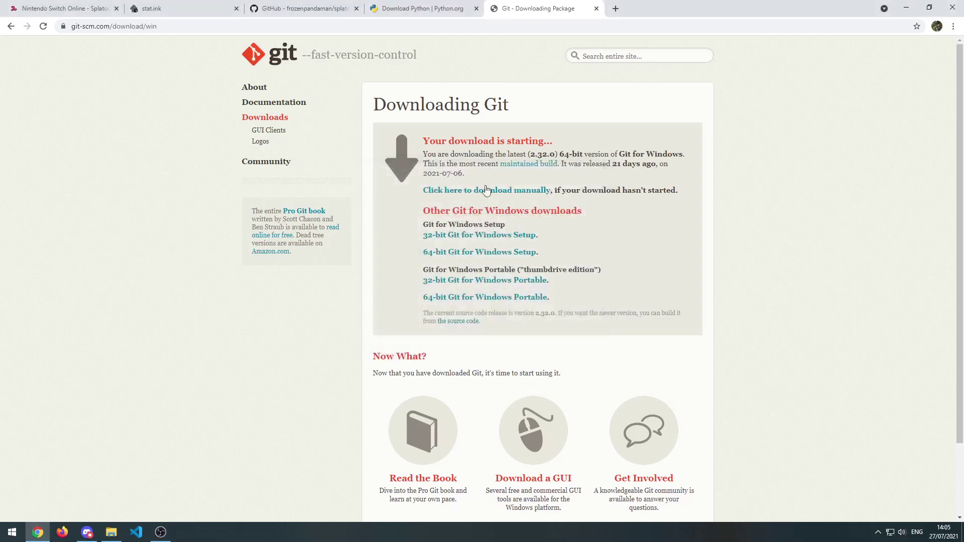
left_click(314, 7)
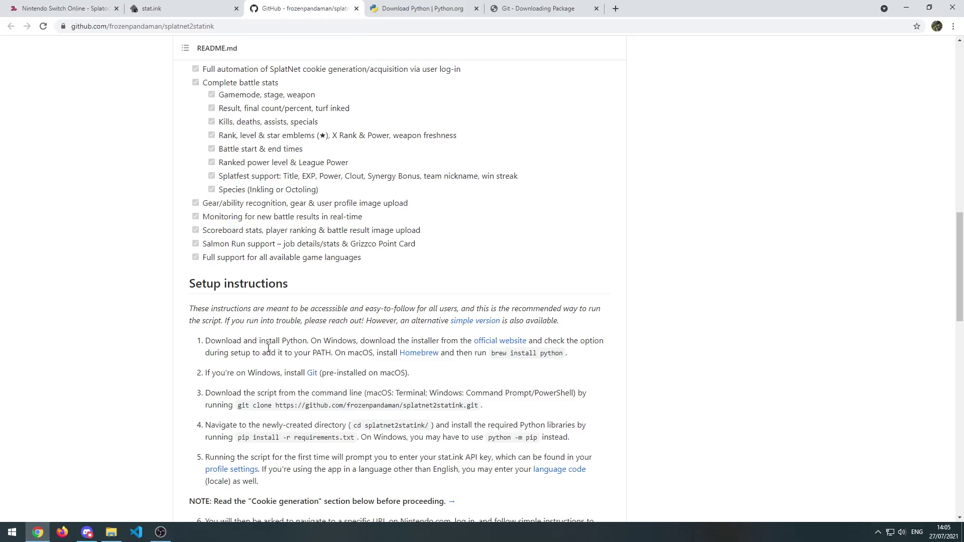
scroll(268, 349, "down", 2)
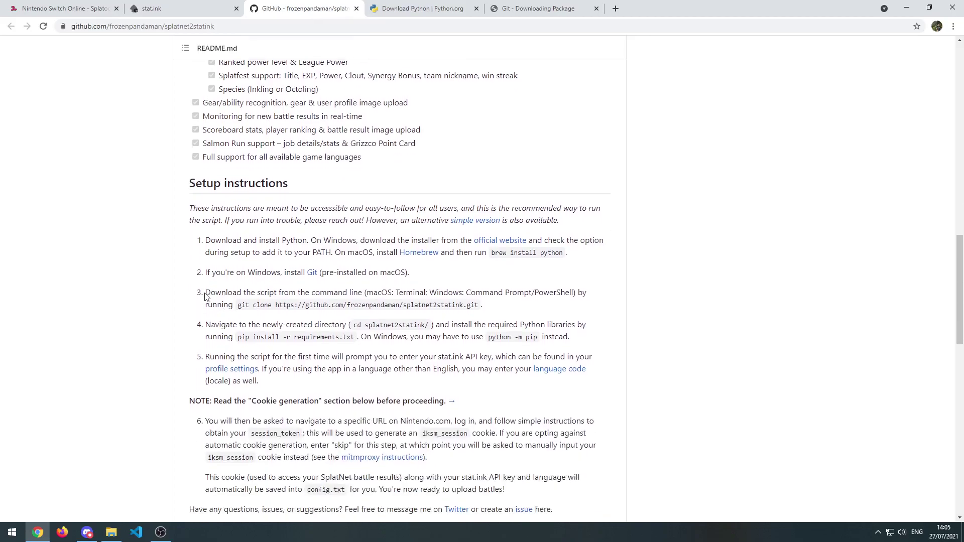
left_click_drag(206, 294, 313, 305)
left_click_drag(355, 290, 360, 292)
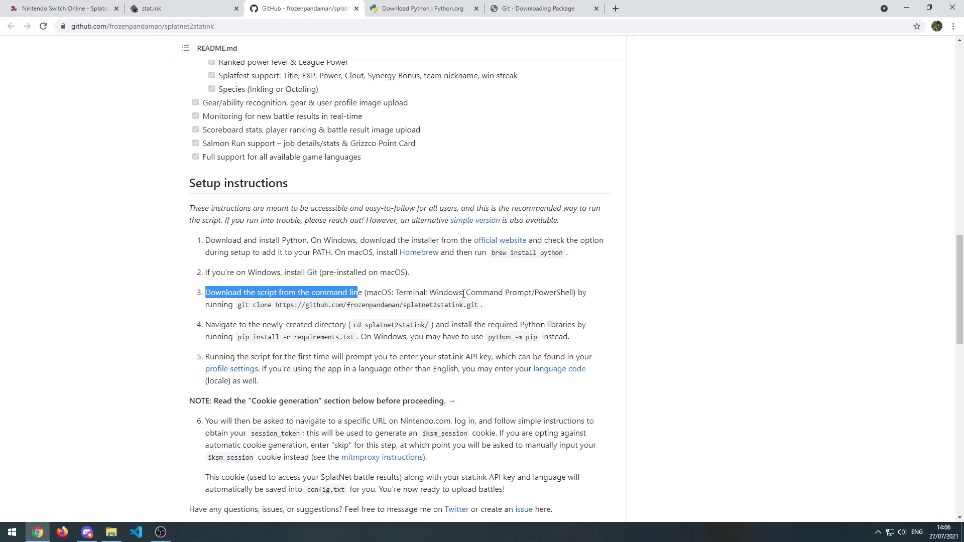
left_click_drag(430, 294, 534, 295)
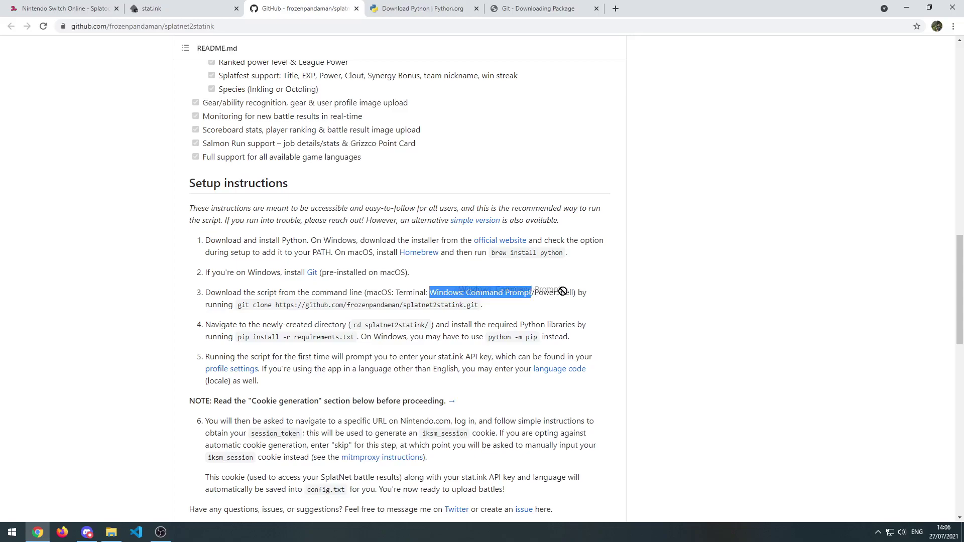
left_click(554, 293)
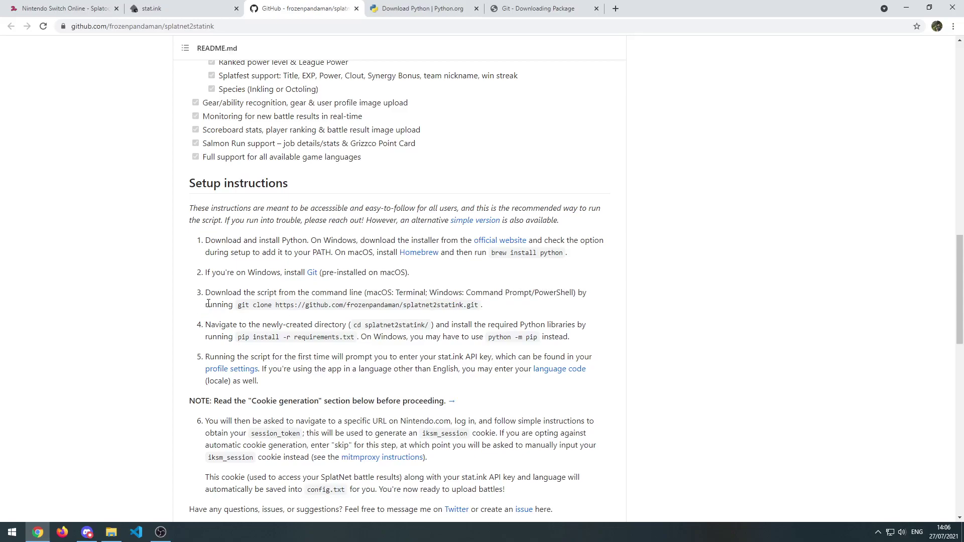
left_click_drag(238, 305, 479, 304)
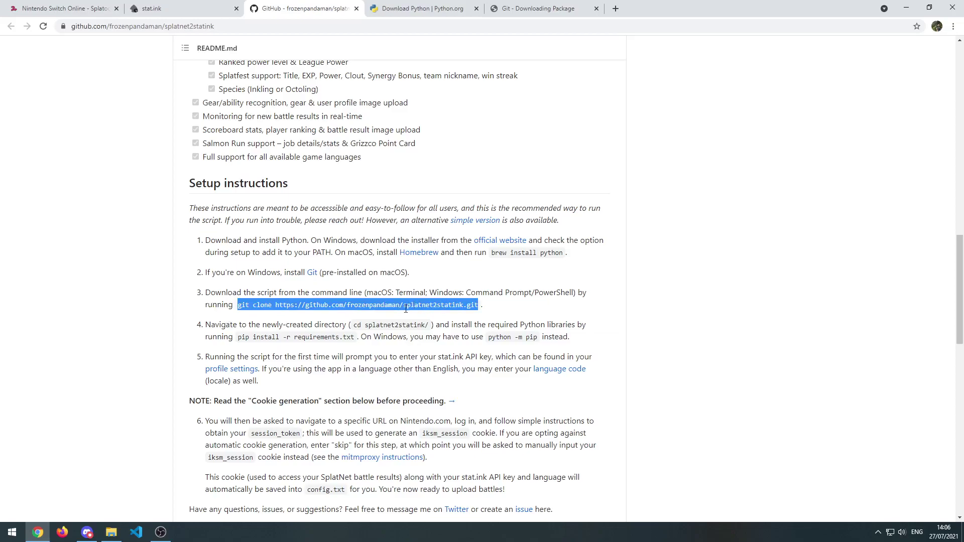
right_click(406, 309)
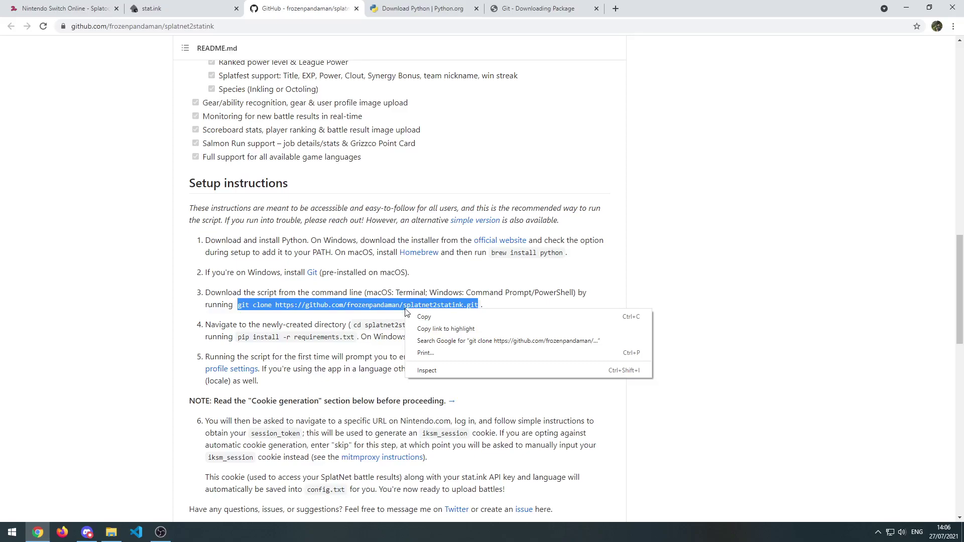
left_click(421, 315)
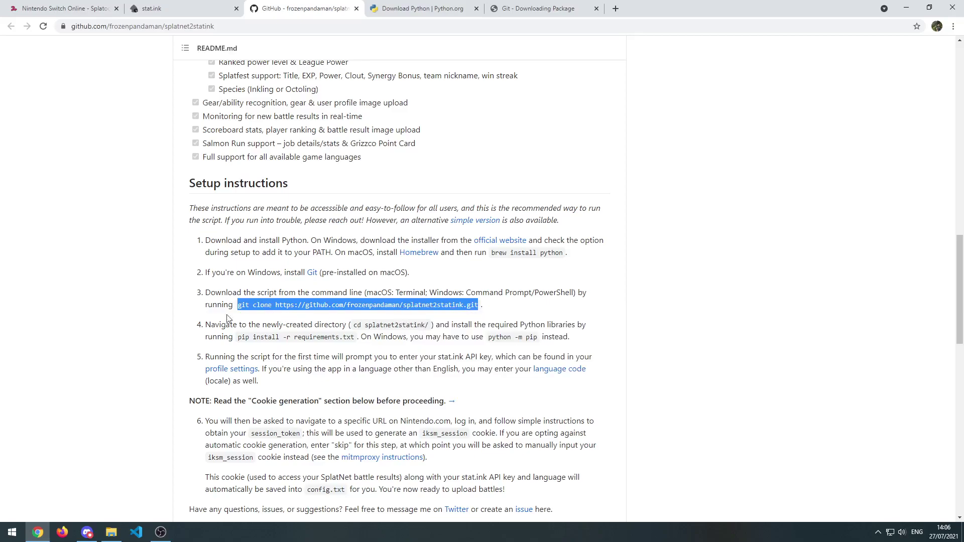
left_click(12, 535)
type("command")
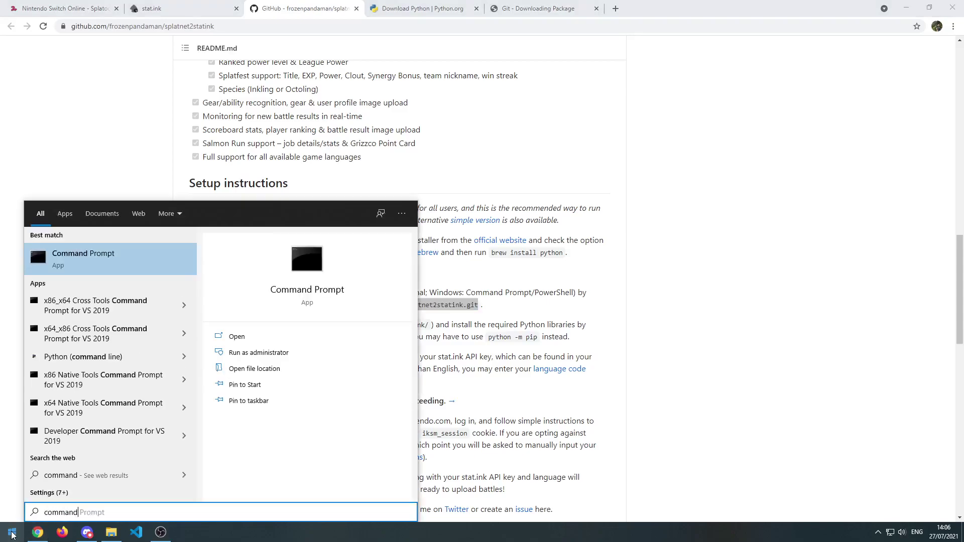
key("ctrl+shift+Return")
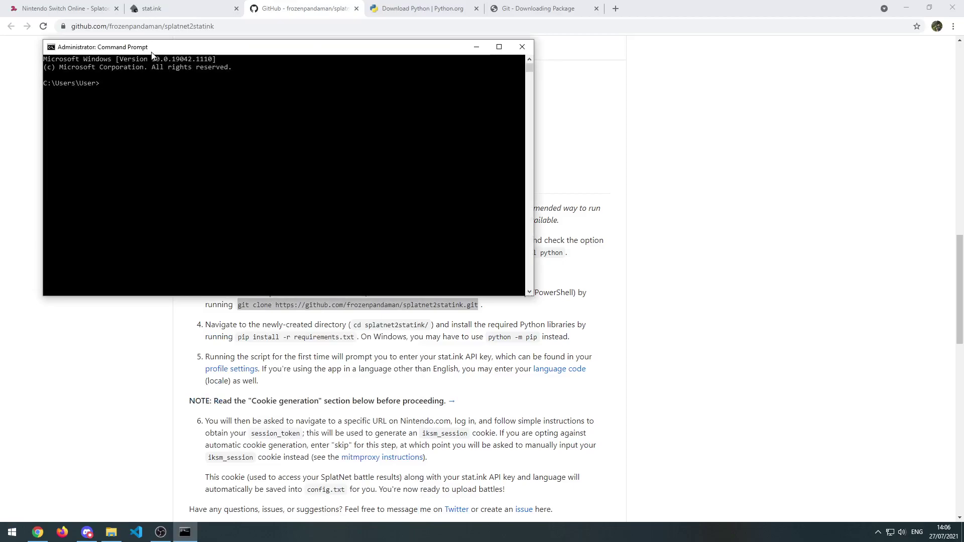
left_click_drag(150, 51, 156, 42)
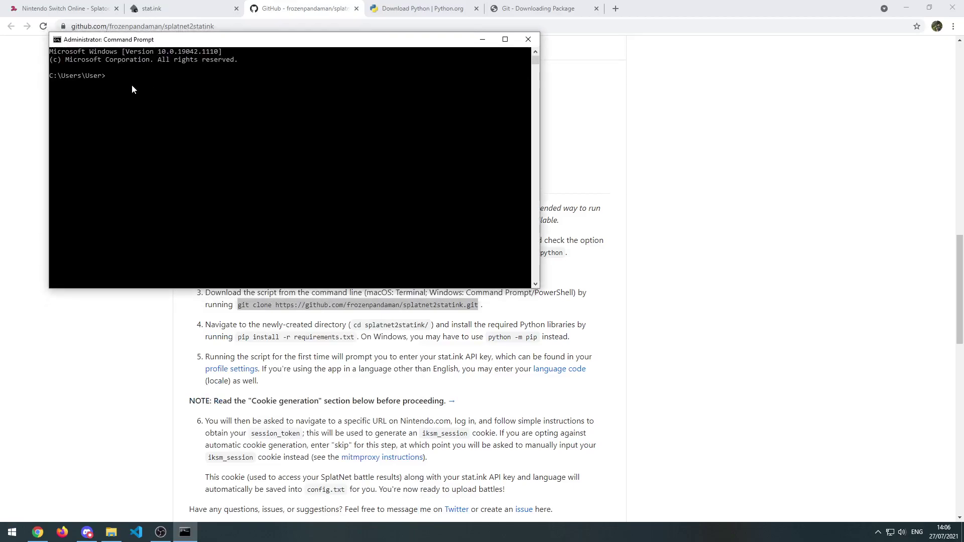
key("ctrl+v")
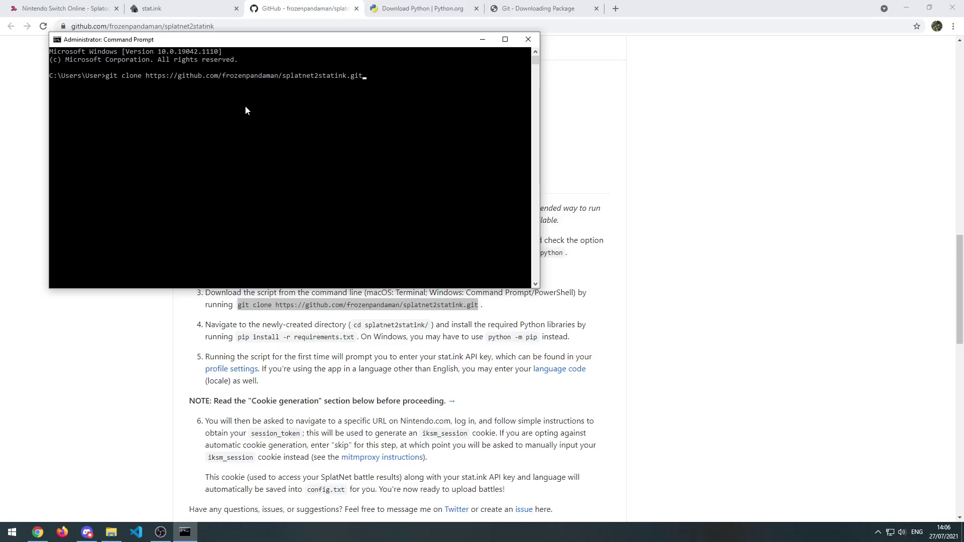
key("Return")
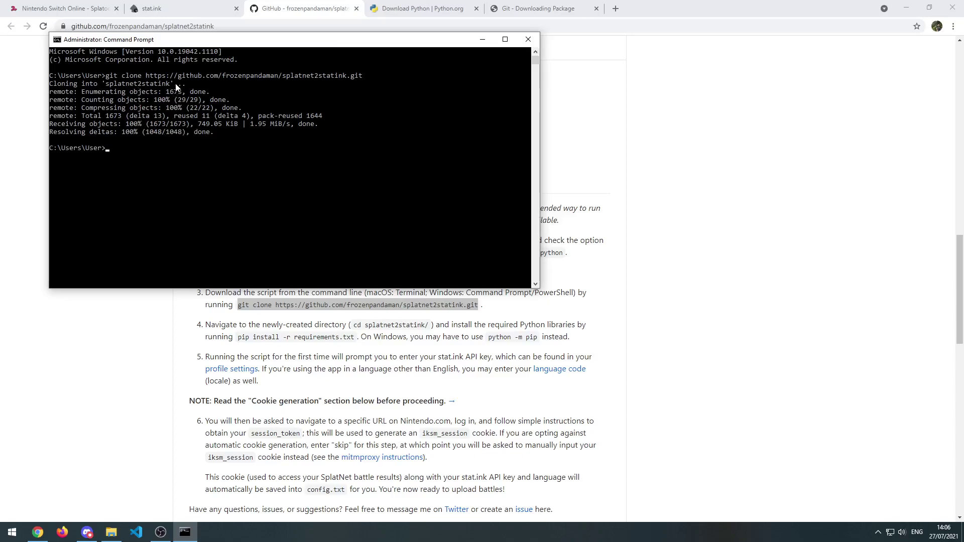
Step: Open the cloned splatnet2statink folder under C:\Users\User in File Explorer
left_click(106, 533)
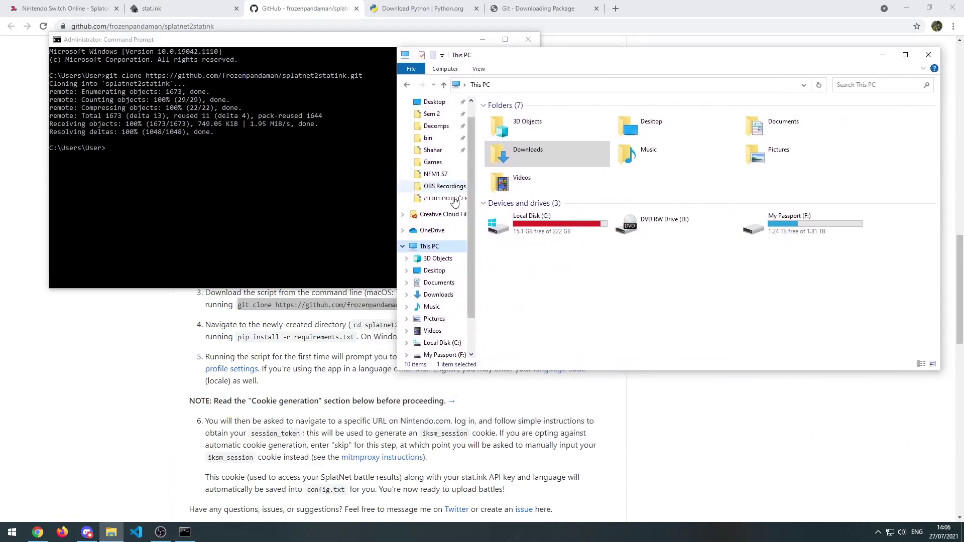
left_click(517, 227)
double_click(517, 227)
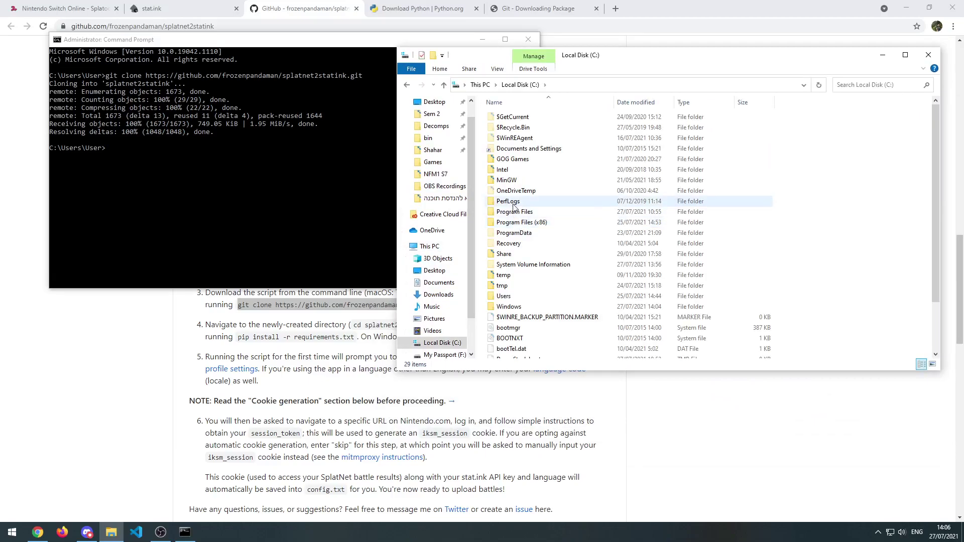
double_click(504, 296)
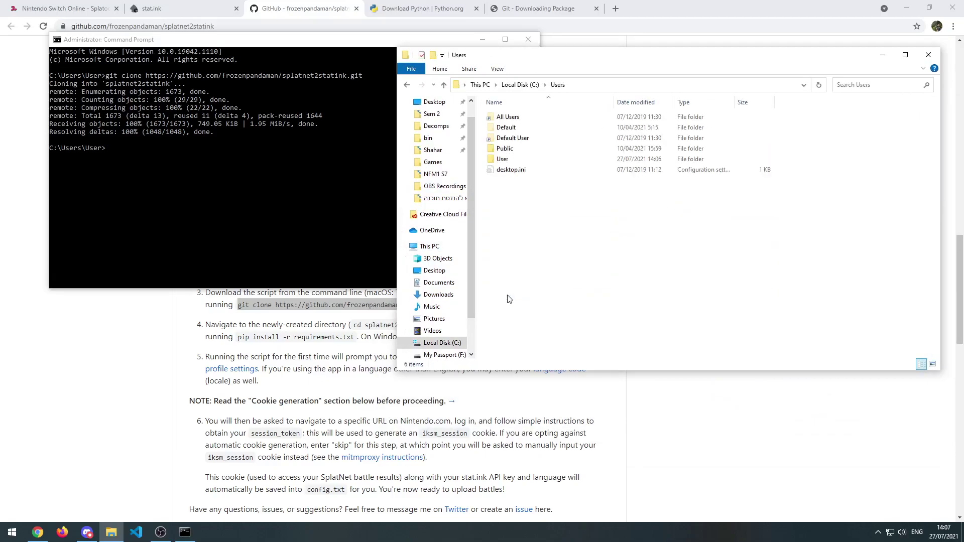
left_click(511, 160)
double_click(511, 159)
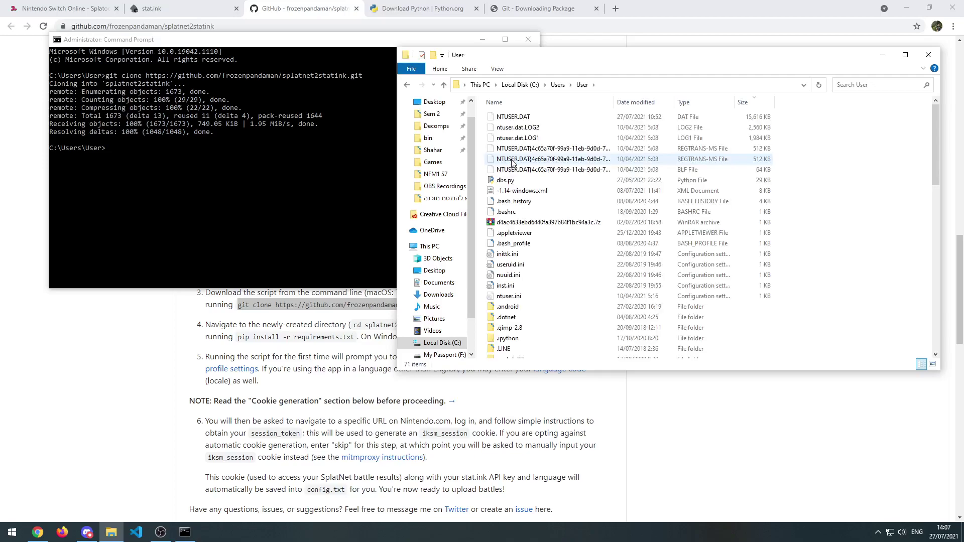
scroll(536, 273, "down", 6)
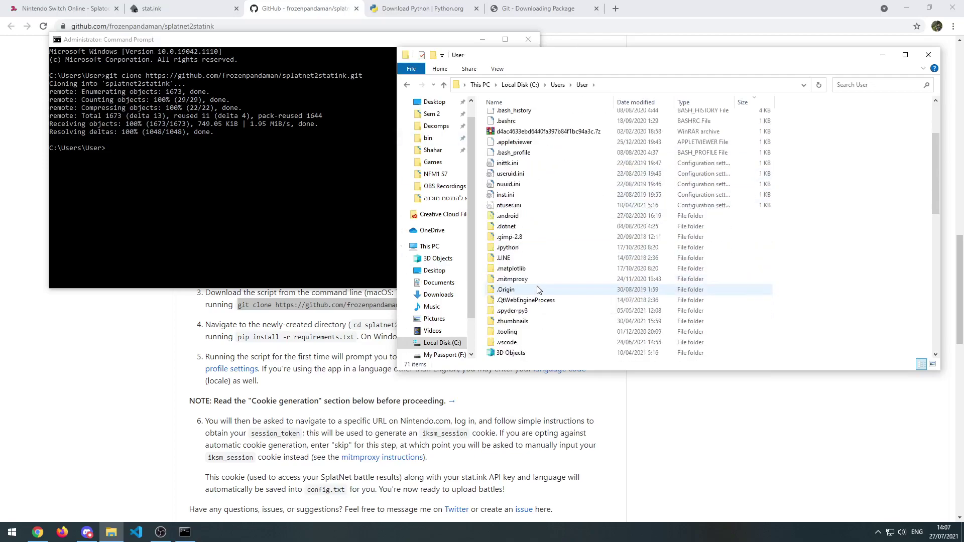
scroll(545, 296, "down", 6)
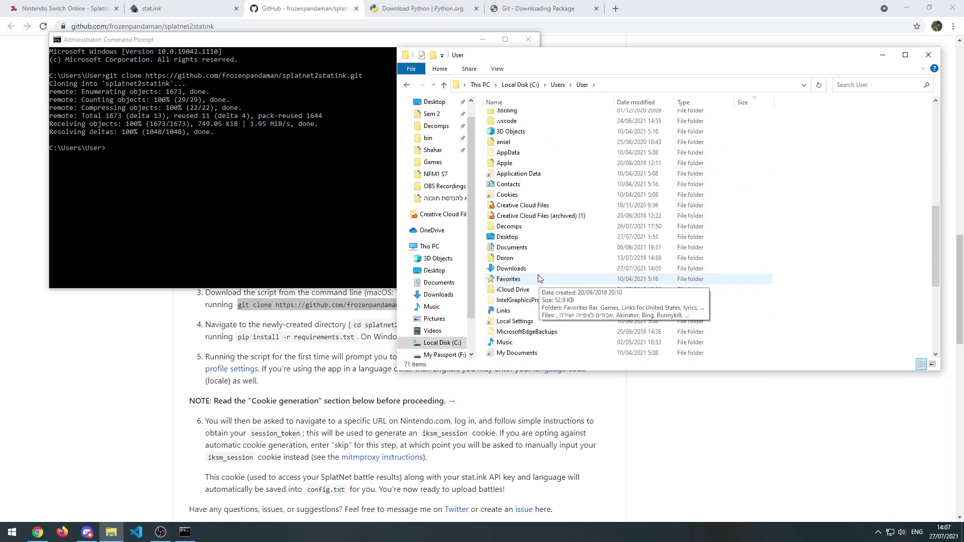
scroll(538, 274, "down", 1)
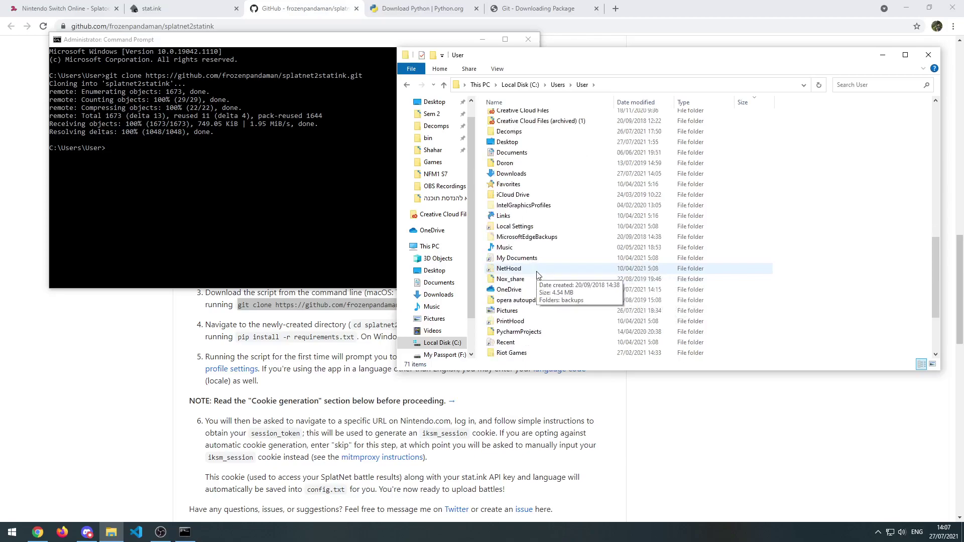
scroll(537, 273, "down", 3)
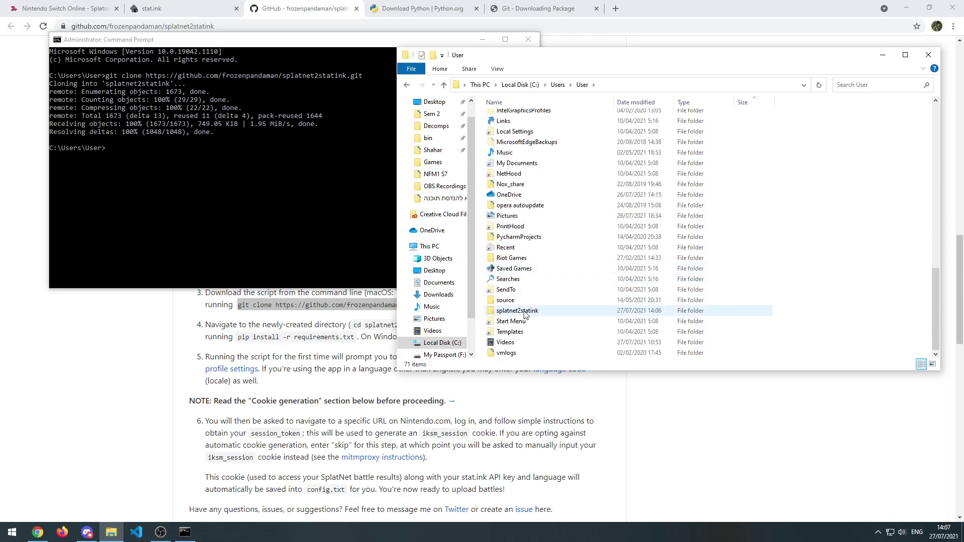
double_click(525, 312)
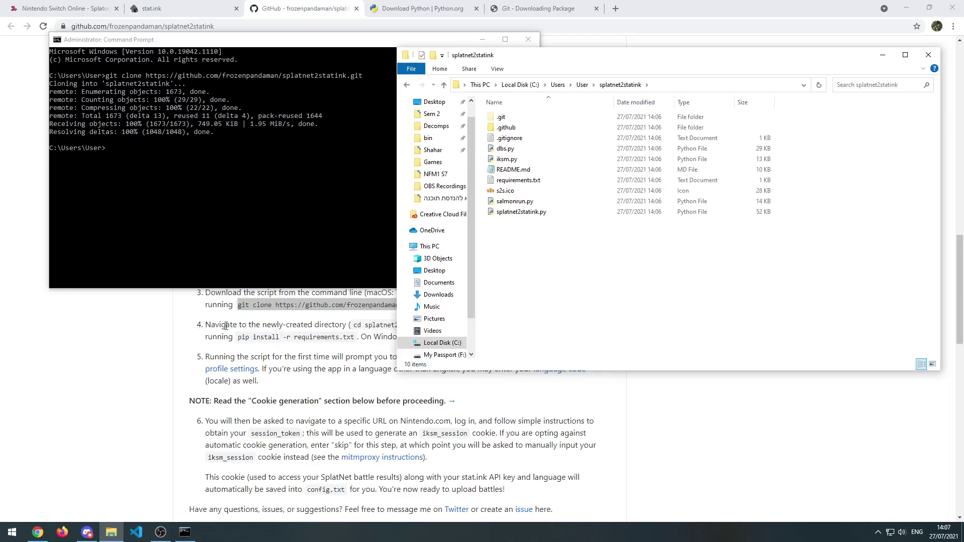
Step: Copy "cd splatnet2statink/" from step 4 of the setup instructions and run it in Command Prompt
left_click(253, 322)
left_click_drag(209, 326, 428, 326)
left_click(355, 325)
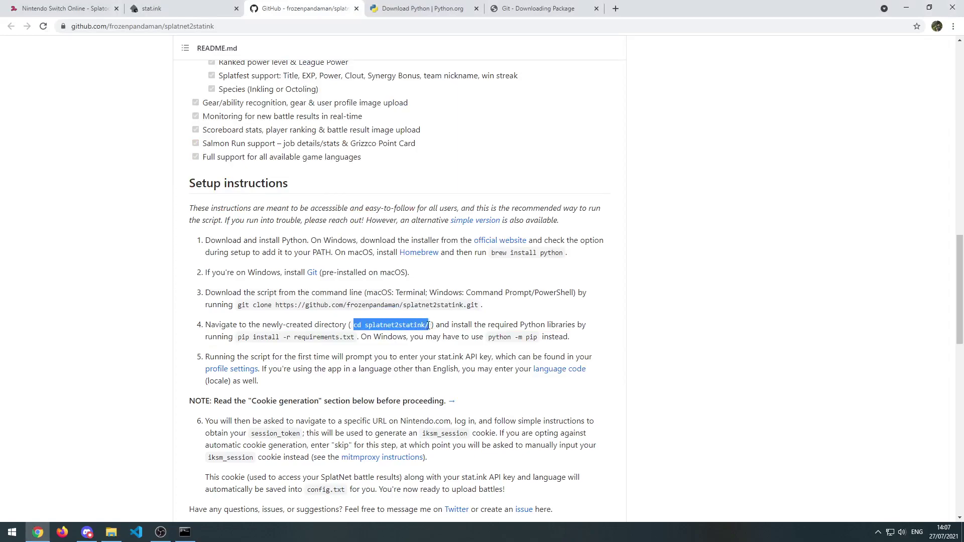
left_click(185, 532)
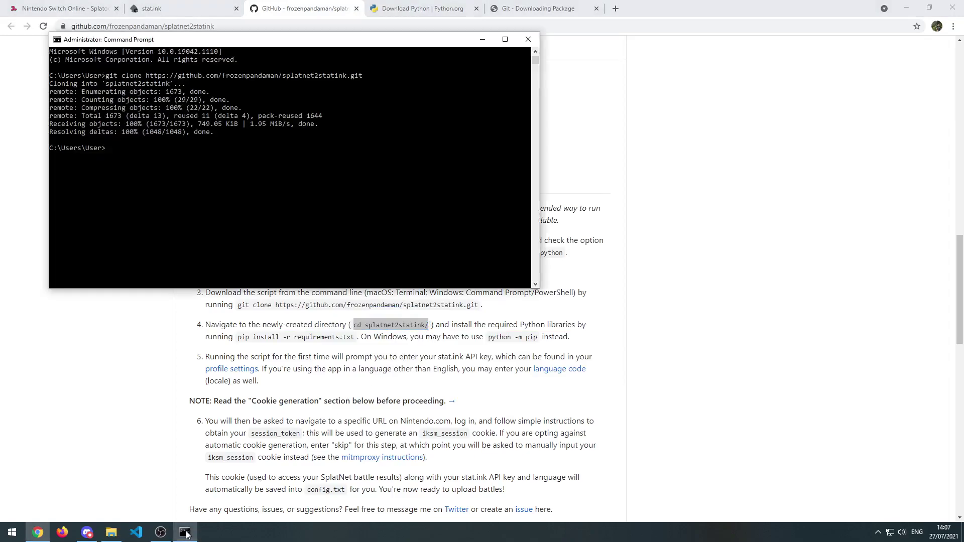
right_click(119, 161)
key("Return")
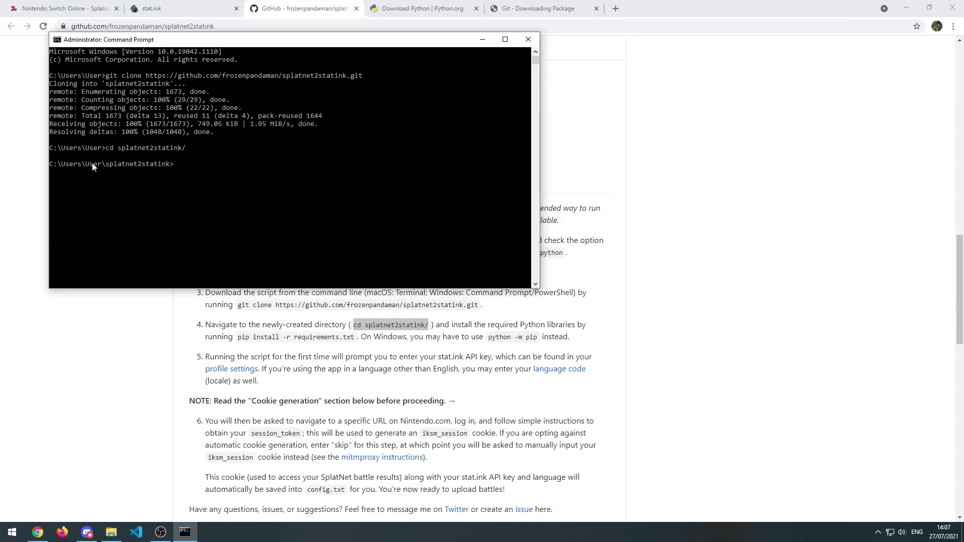
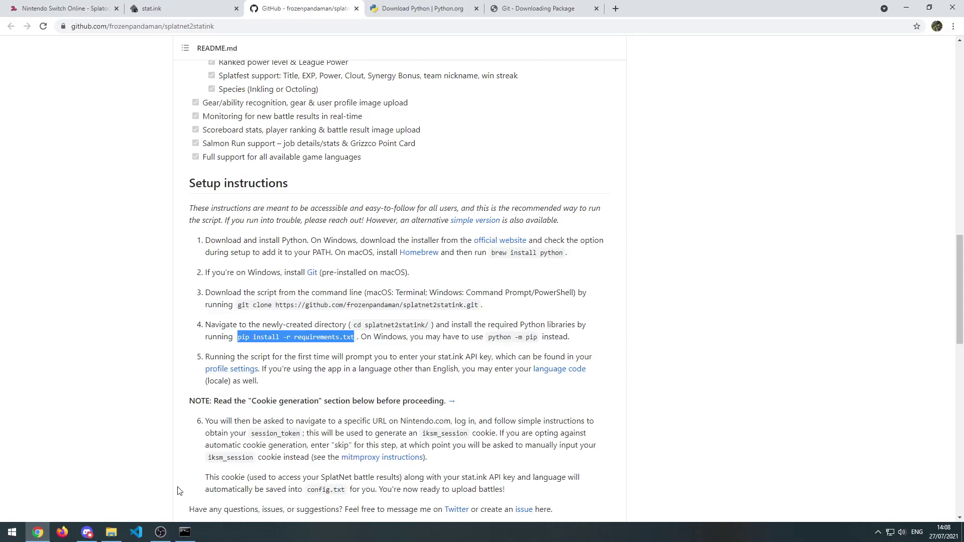
Step: Run "pip install -r requirements.txt" in Command Prompt to install the required Python libraries
left_click(184, 533)
type("pip install -r requirements.txt")
key("Return")
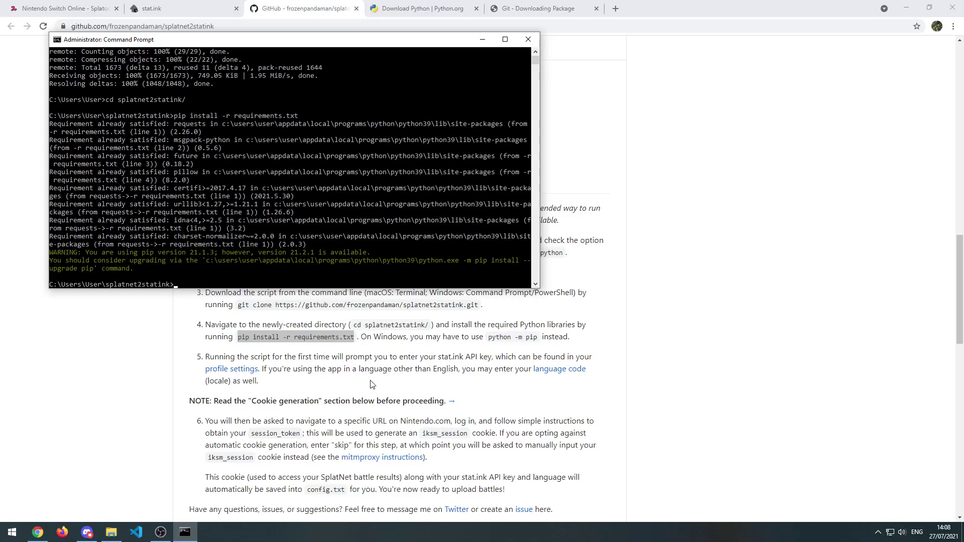
Step: Run the alternative Windows command "python -m pip install -r requirements.txt" in Command Prompt, copying its "python -m pip" part from step 4
left_click_drag(487, 337, 539, 337)
left_click(185, 533)
type("python -m pip")
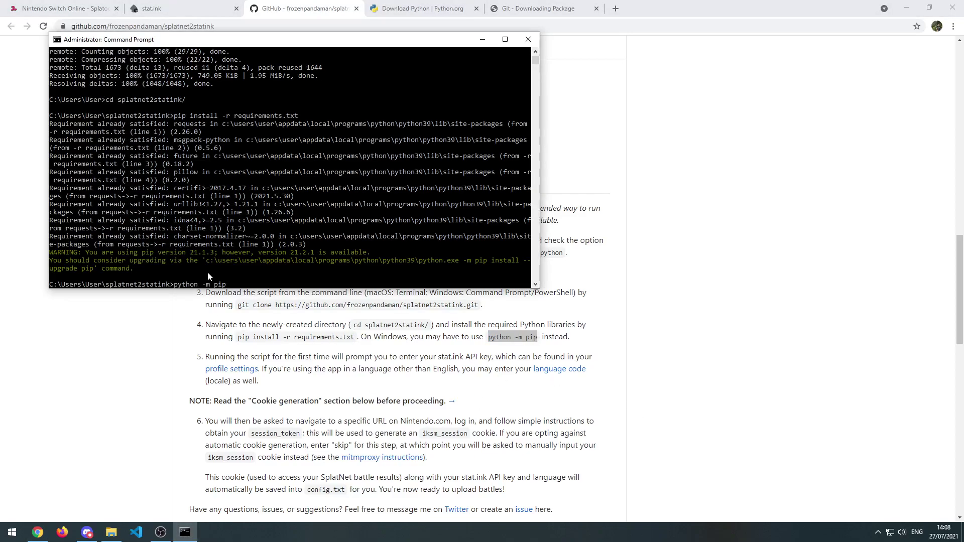
type("install -r requirements.txt")
key("Return")
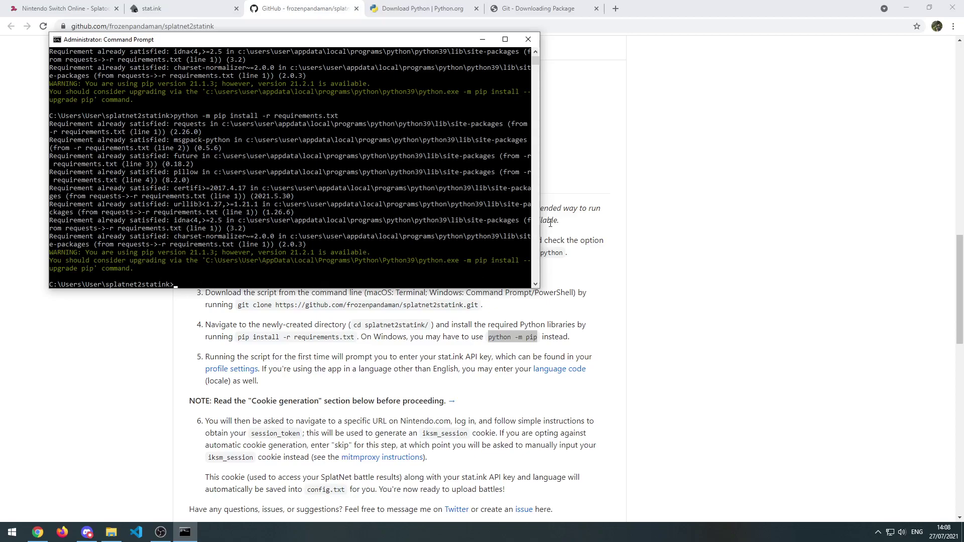
Step: Widen the Command Prompt window and try to upgrade pip with "-m pip install --upgrade pip"
left_click_drag(541, 230, 777, 262)
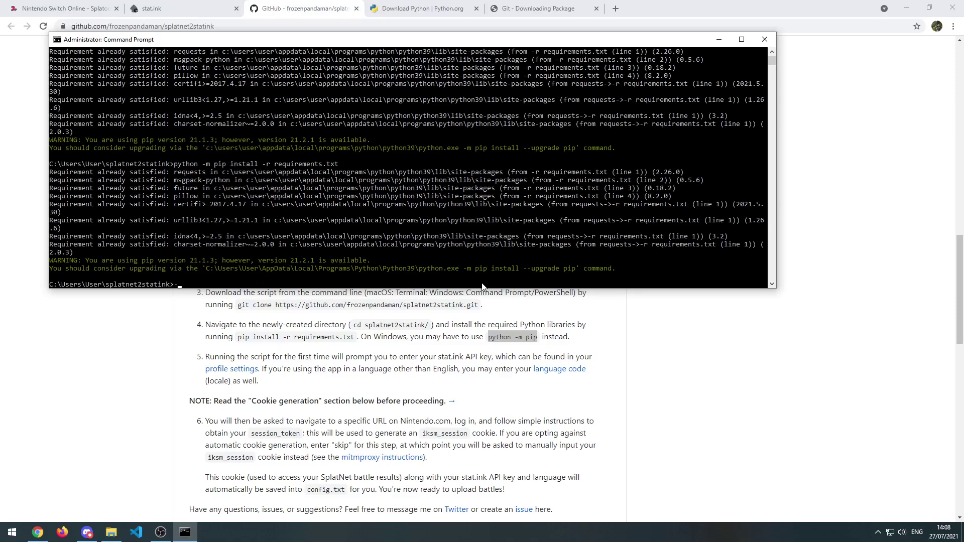
type("pip install --upgrade pip")
key("Return")
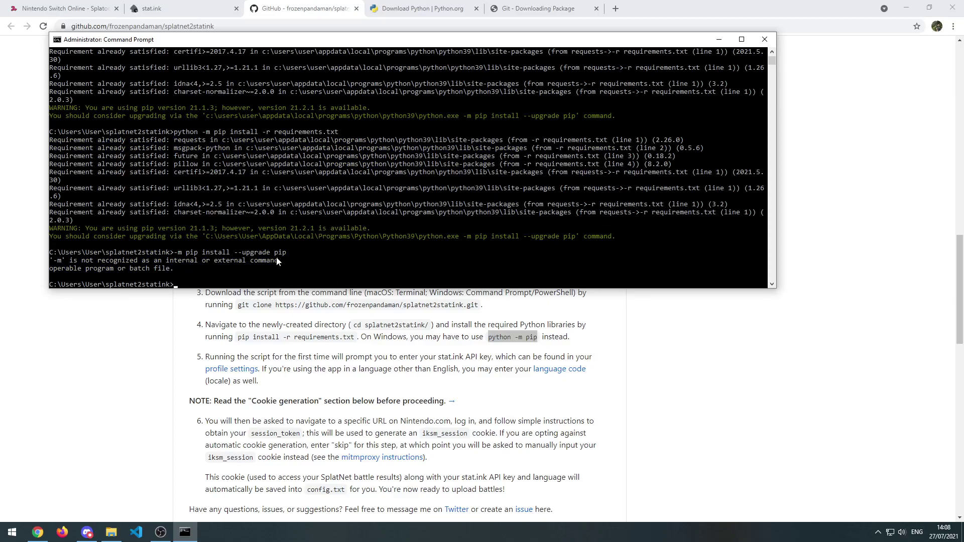
left_click(232, 253)
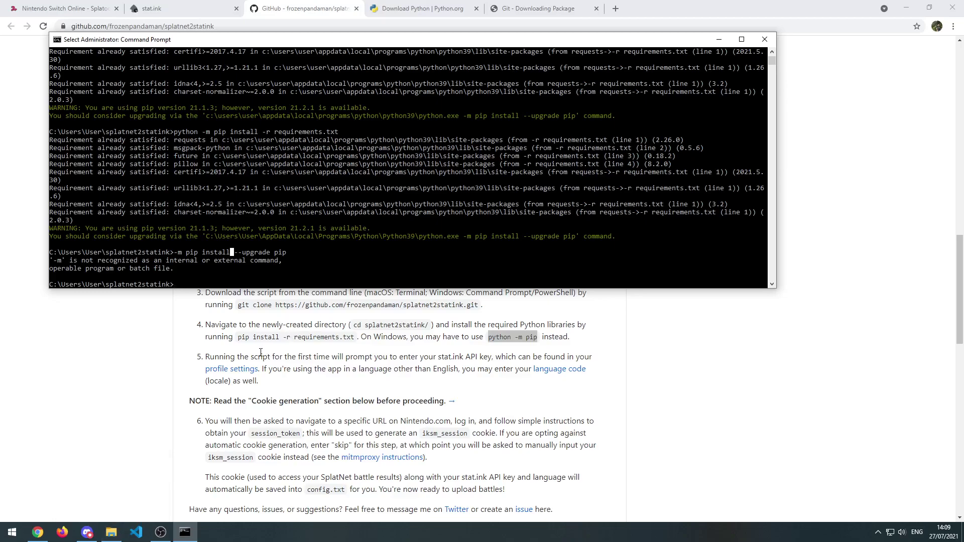
Step: View the library list in requirements.txt from the splatnet2statink folder, then return to the folder
key("alt+Tab")
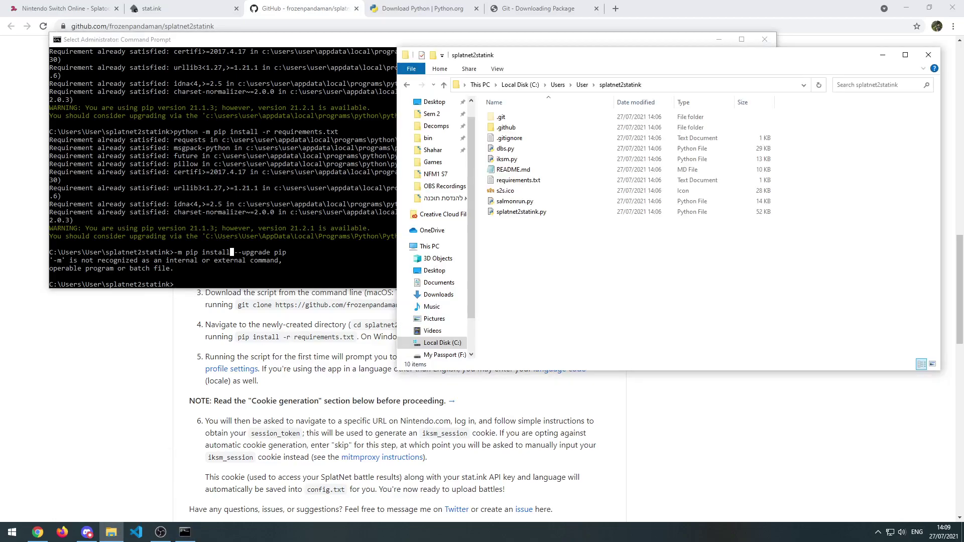
double_click(522, 183)
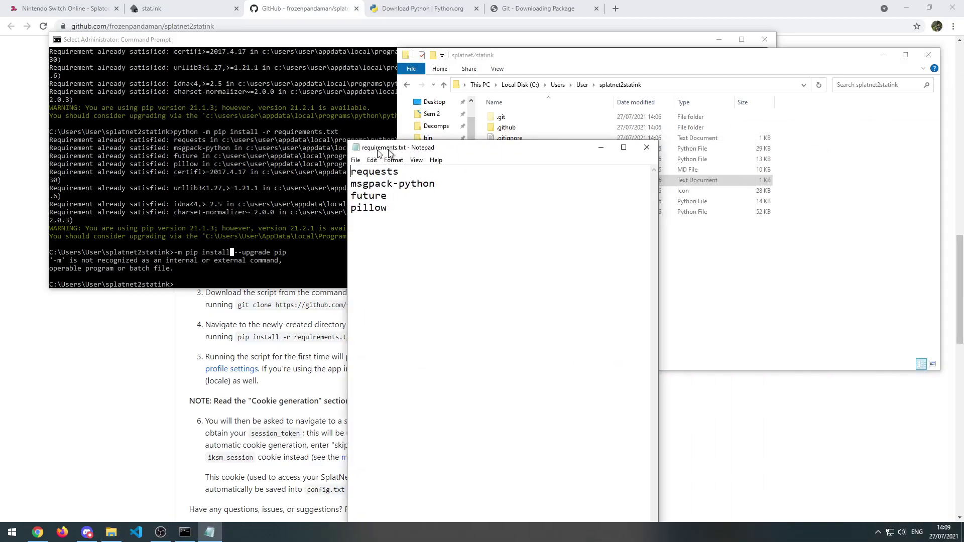
left_click(707, 120)
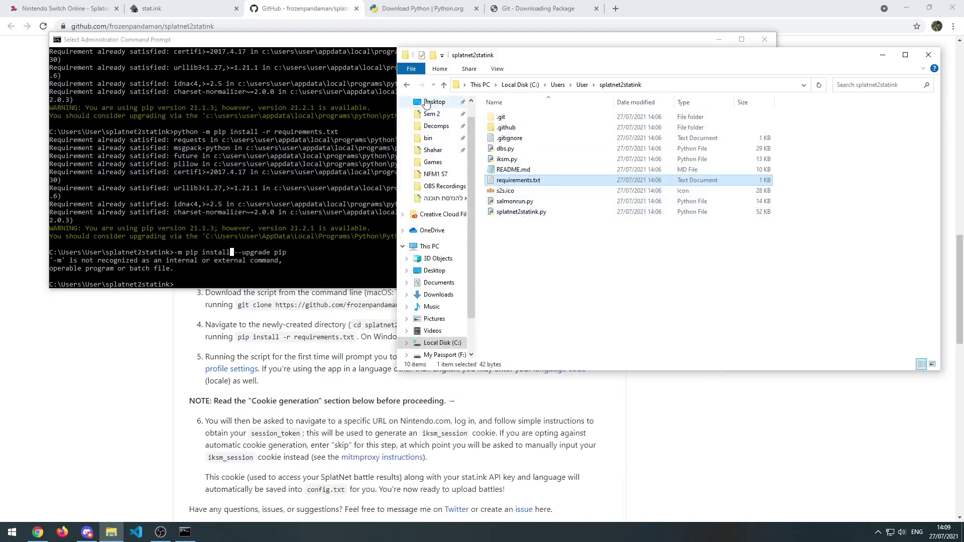
Step: Insert the full path of splatnet2statink.py from the folder into Command Prompt and run the script
left_click(534, 214)
left_click_drag(536, 217, 225, 266)
left_click(250, 261)
key("Escape")
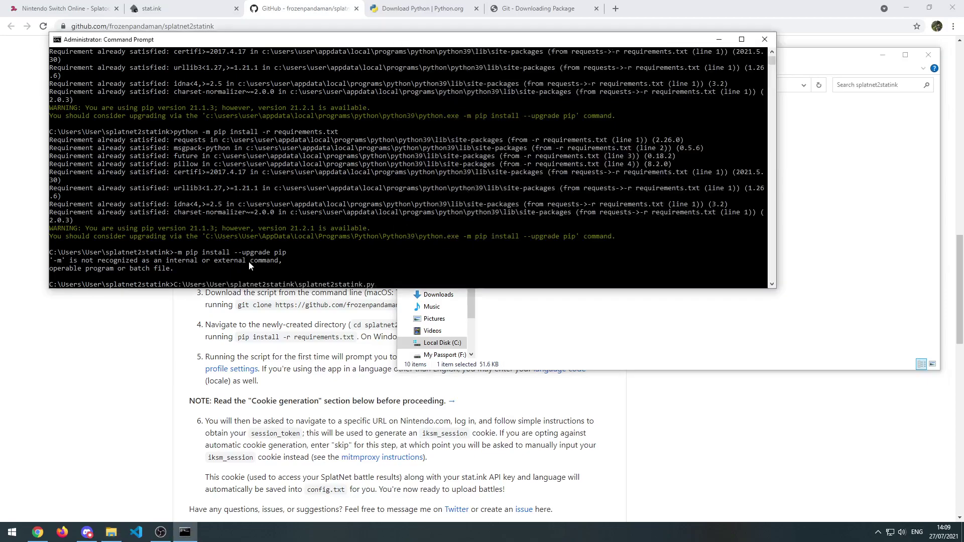
key("Return")
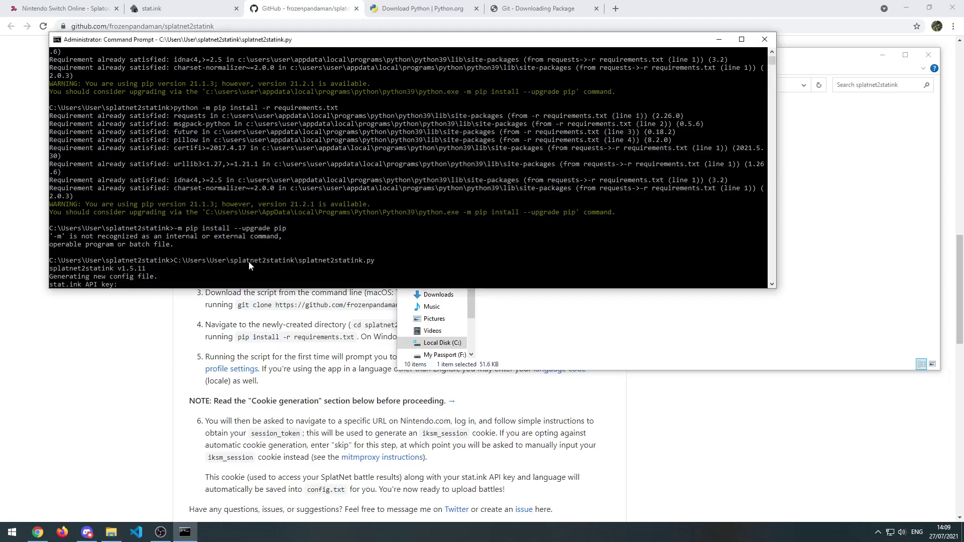
scroll(151, 249, "down", 1)
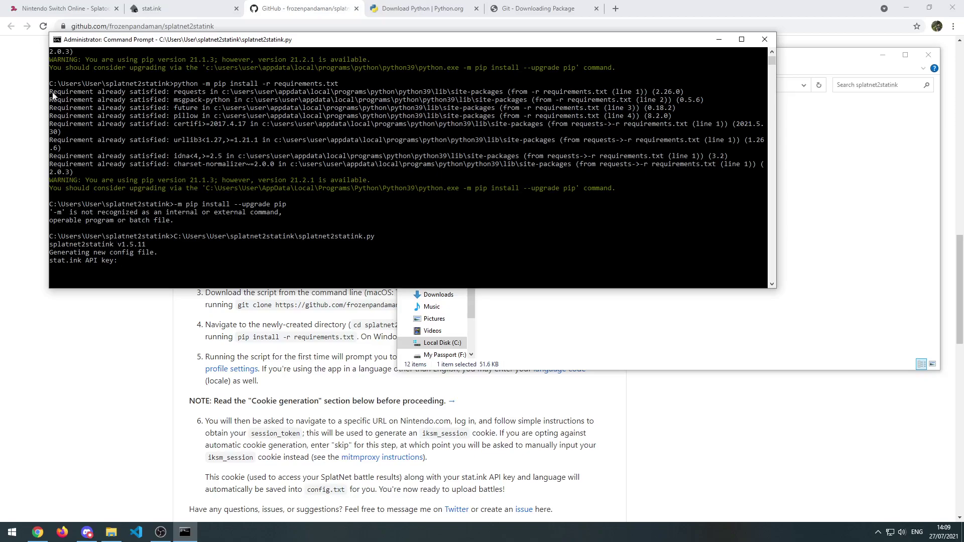
Step: Log in to stat.ink through Twitter with the saved account e-mail and password, enabling Remember me, and open Profile and Settings
left_click(174, 9)
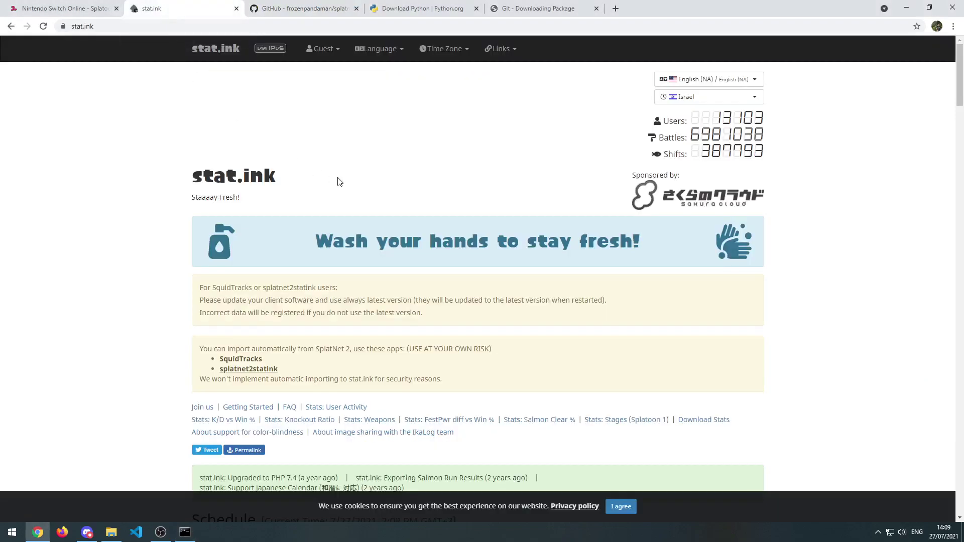
left_click(332, 56)
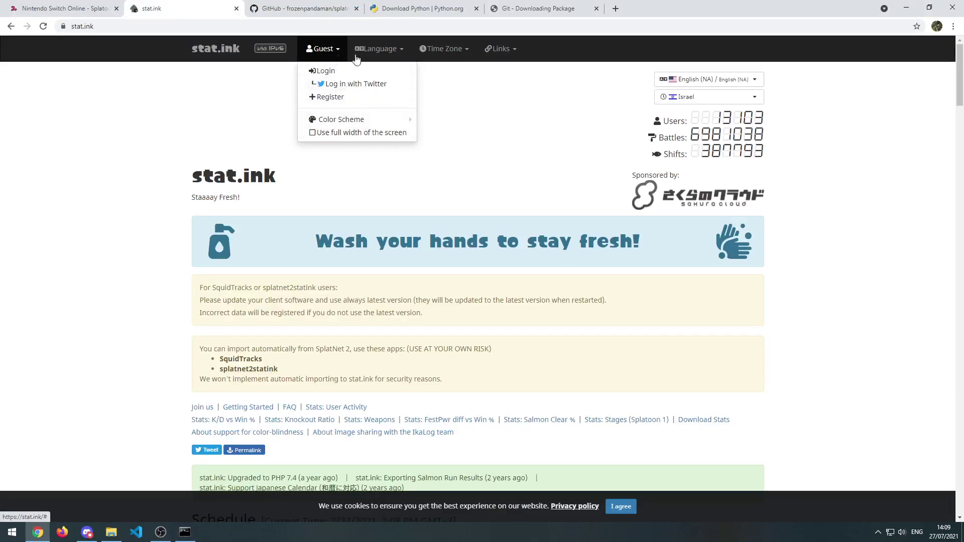
left_click(341, 85)
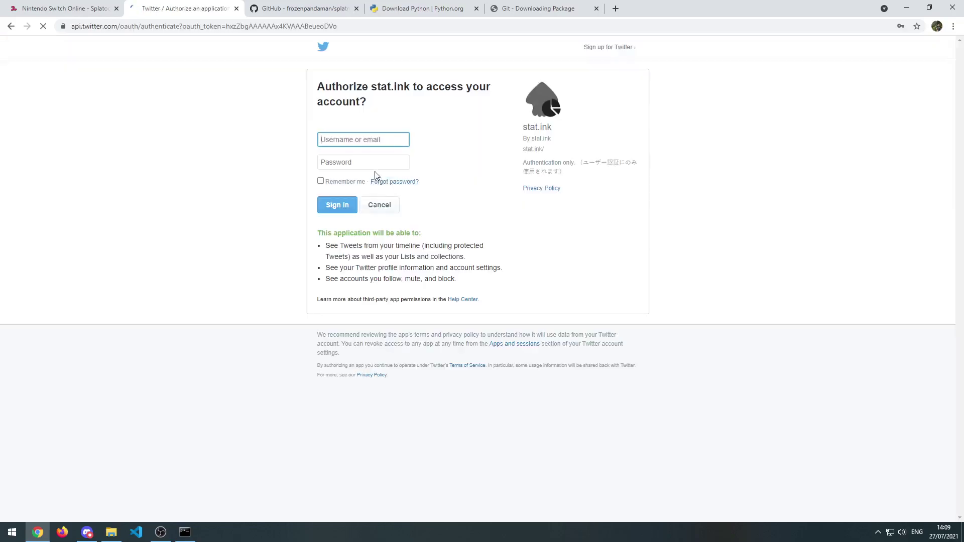
left_click(365, 142)
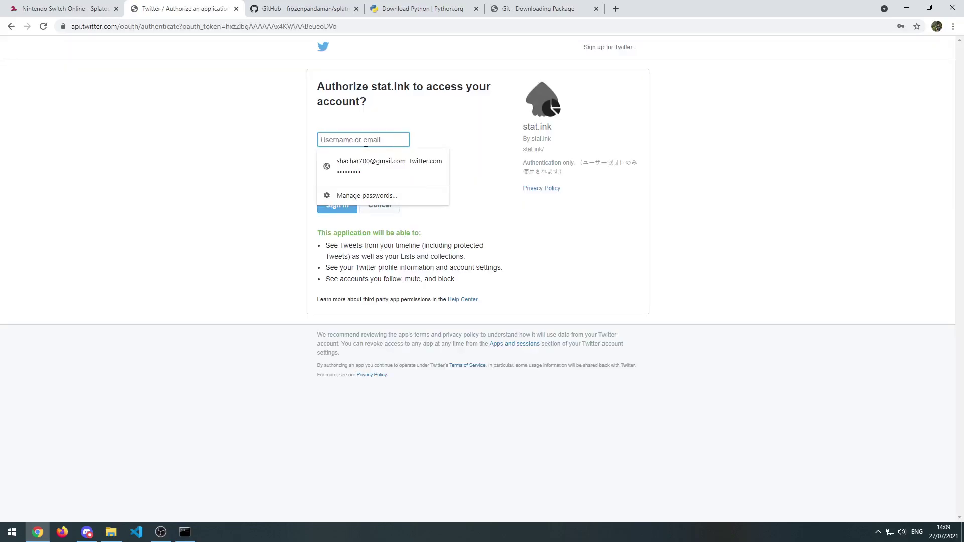
left_click(361, 163)
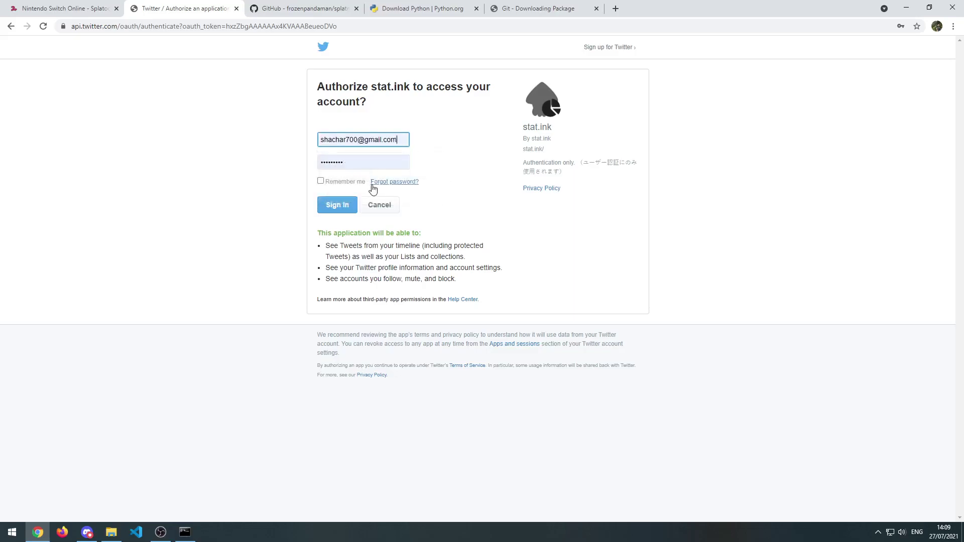
left_click(321, 181)
left_click(337, 206)
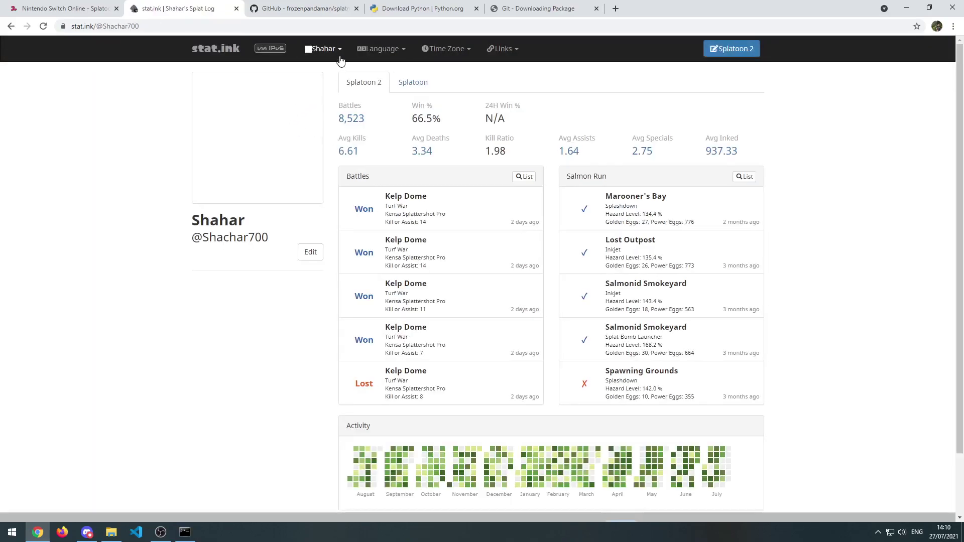
left_click(337, 48)
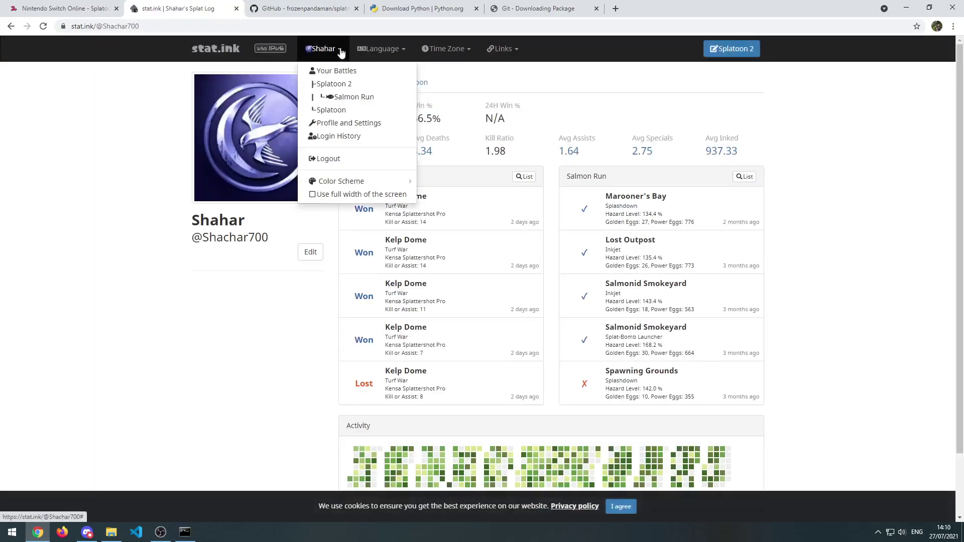
left_click(346, 125)
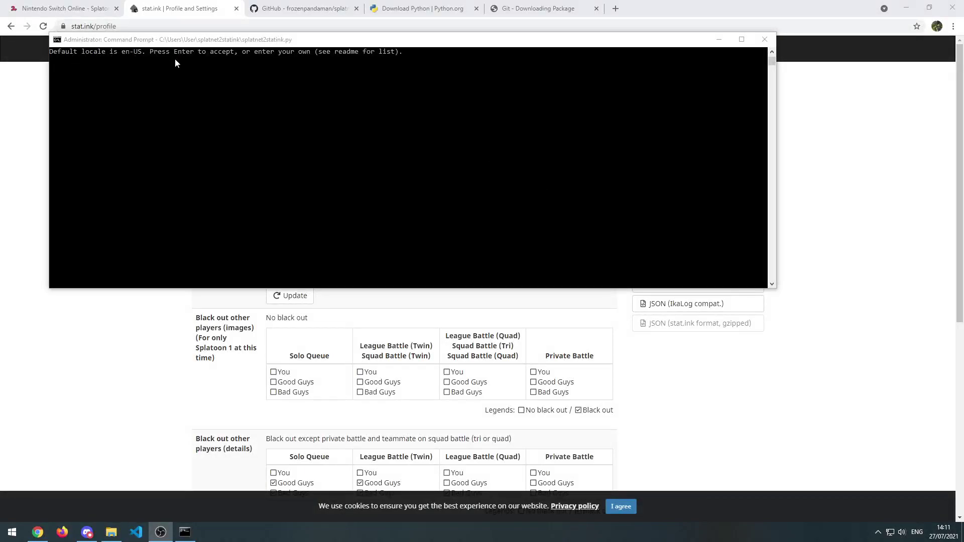
Step: Accept the default en-US locale in Command Prompt and open the Nintendo login URL it gives in a new browser tab
left_click(333, 69)
key("Return")
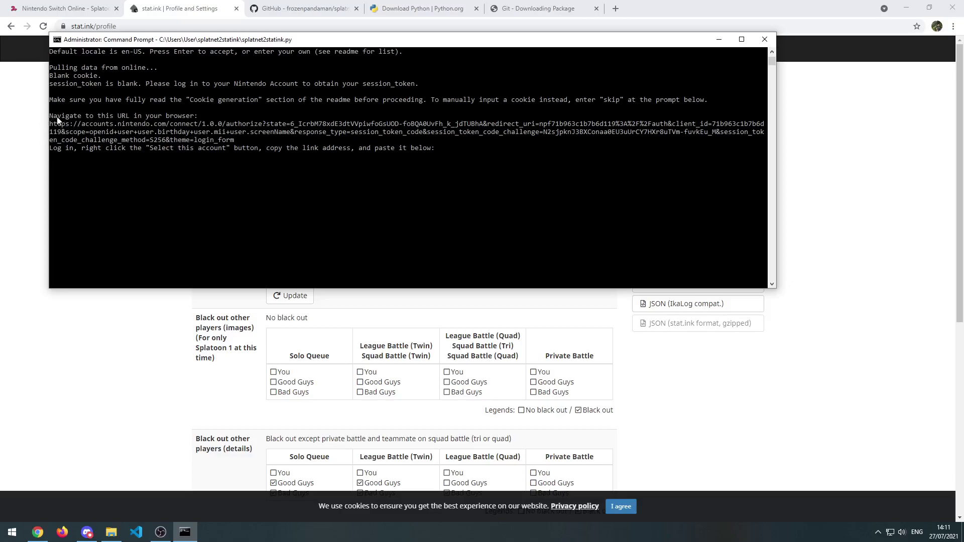
left_click_drag(49, 122, 234, 144)
key("ctrl+c")
left_click(615, 19)
key("ctrl+t")
key("ctrl+v")
key("Return")
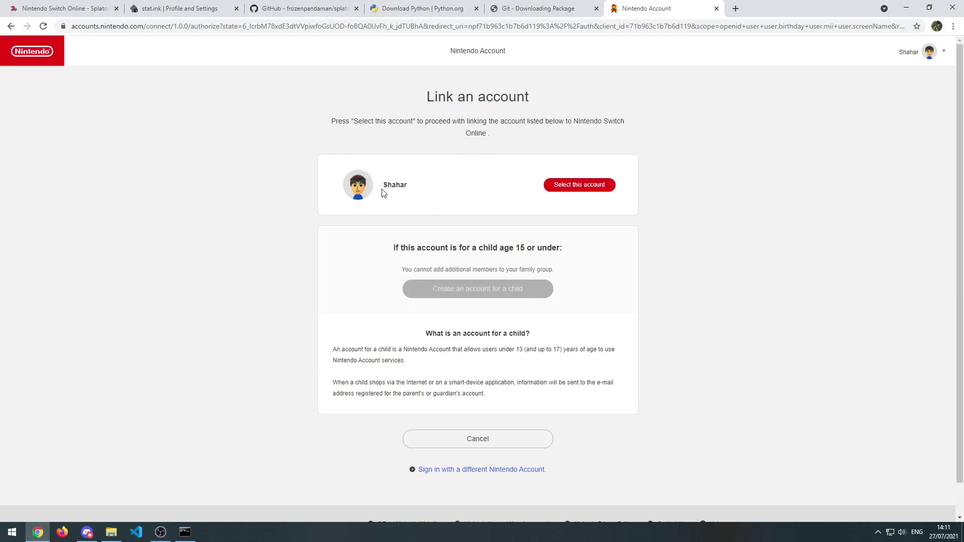
Step: Copy the "Select this account" link address containing the session token code and submit it to the script in Command Prompt
right_click(577, 186)
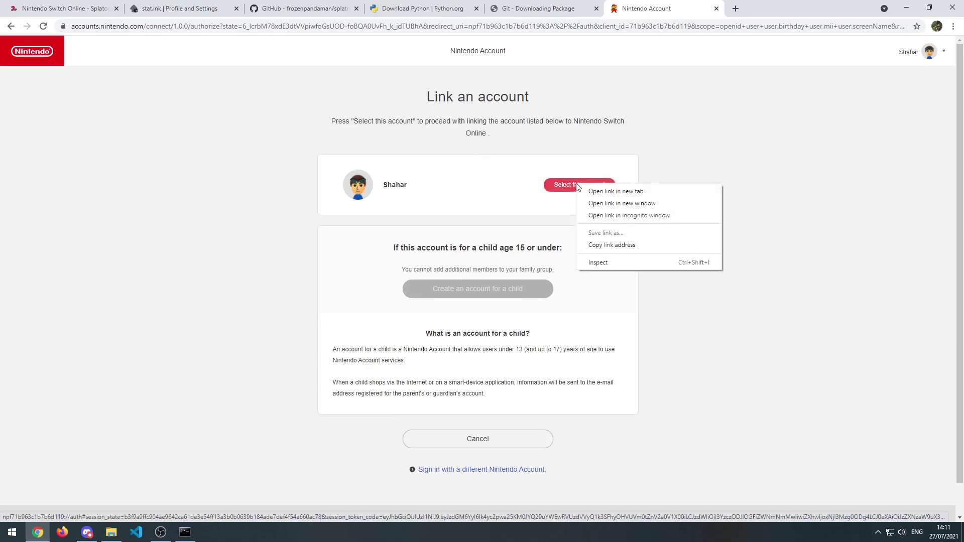
left_click(646, 249)
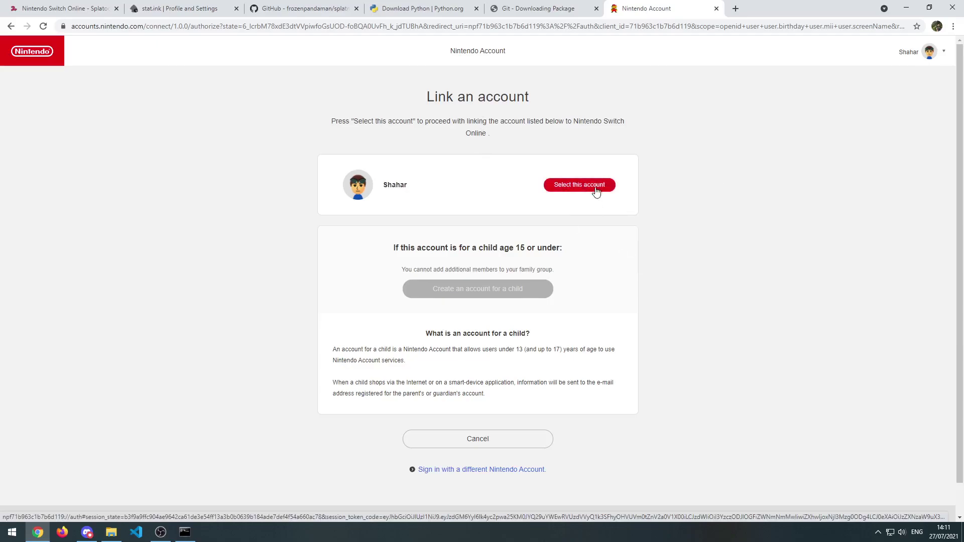
left_click(185, 532)
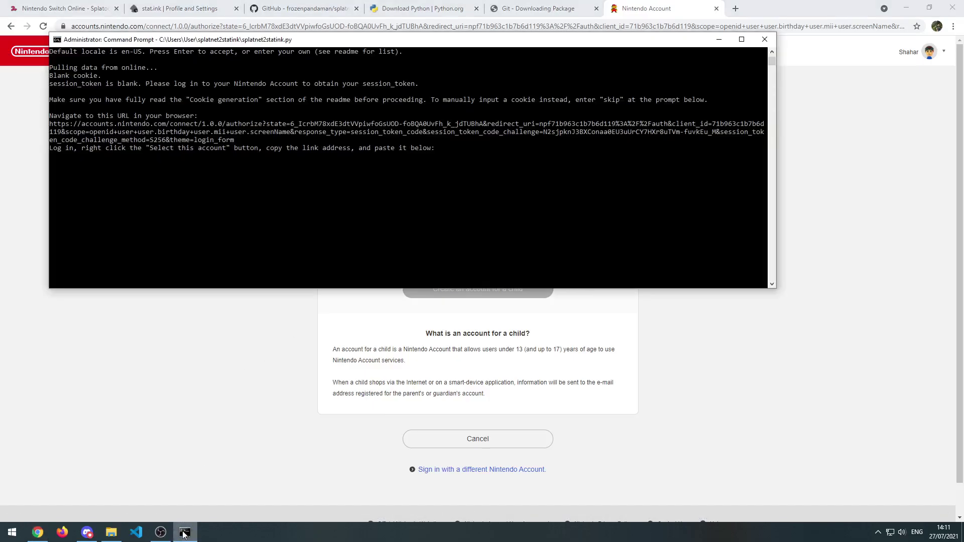
right_click(447, 154)
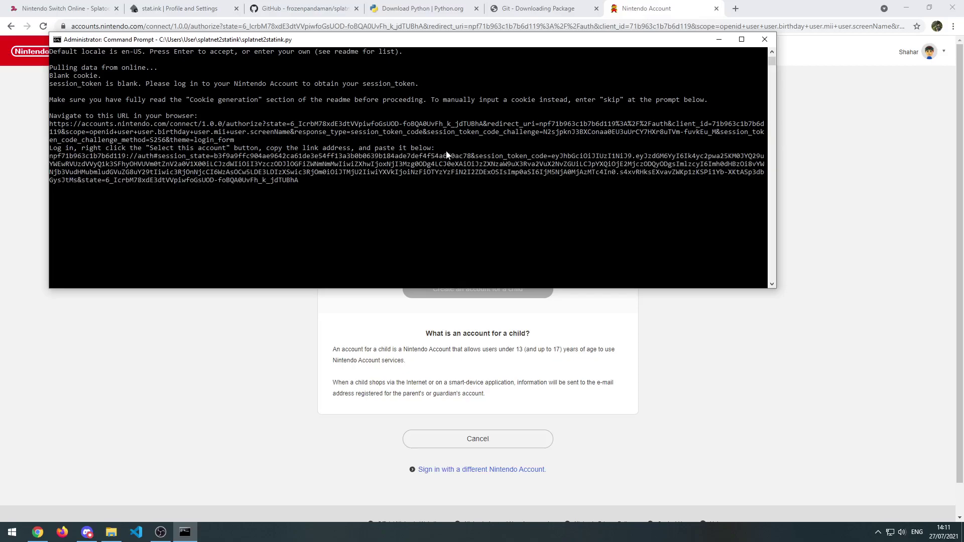
key("Return")
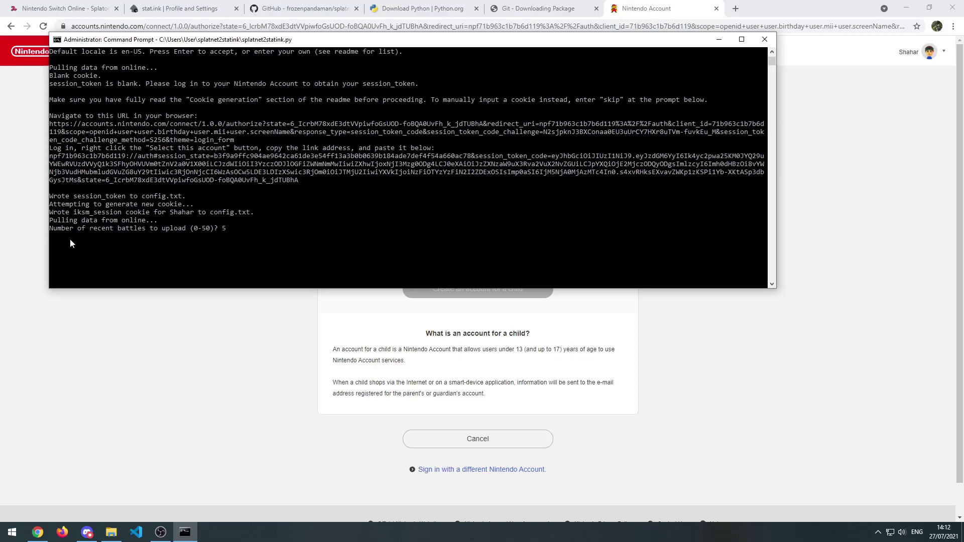
Step: Set the number of recent battles to upload to 2, run the upload and bring up the splatnet2statink folder in File Explorer
key("BackSpace")
type("2")
key("Return")
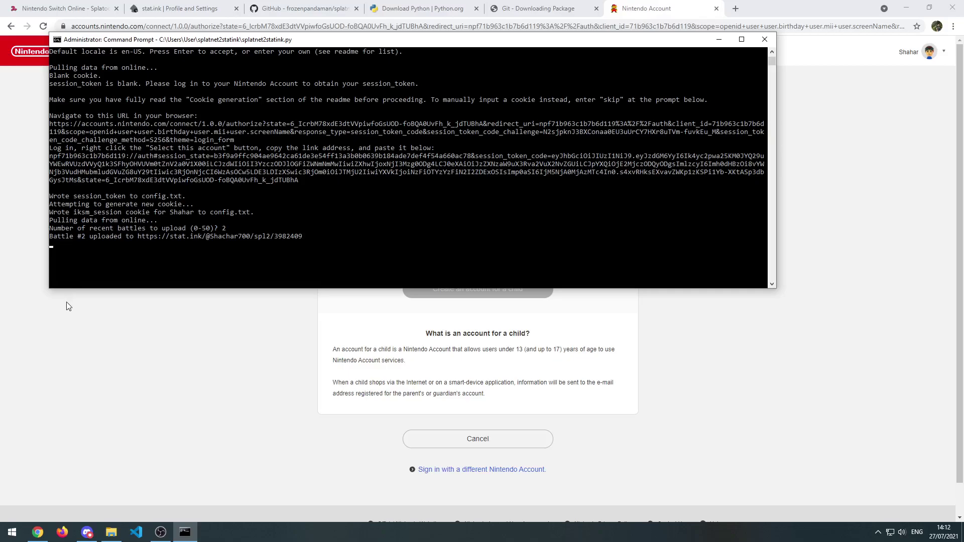
left_click(111, 533)
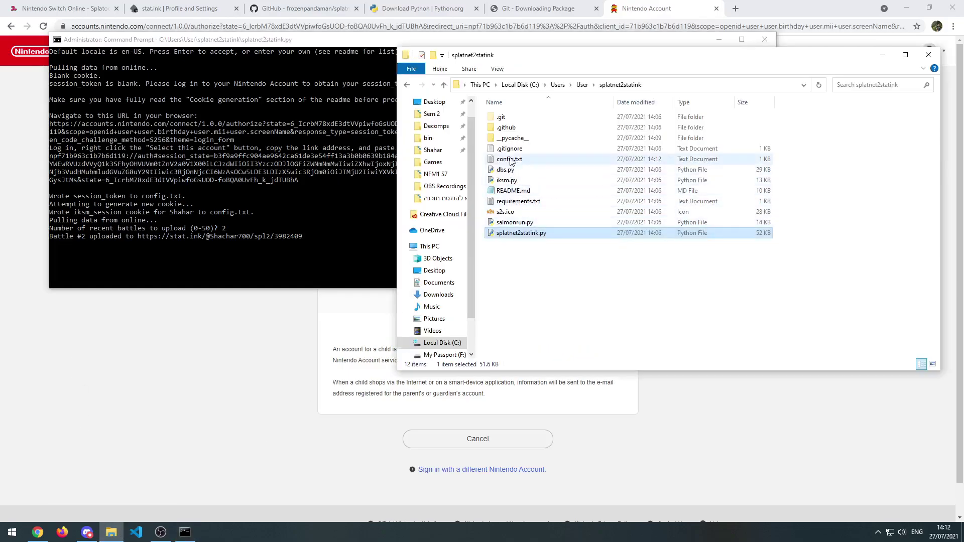
Step: Open Google in a new Chrome tab, switch it to English and search for "editthiscookie extension"
left_click(736, 8)
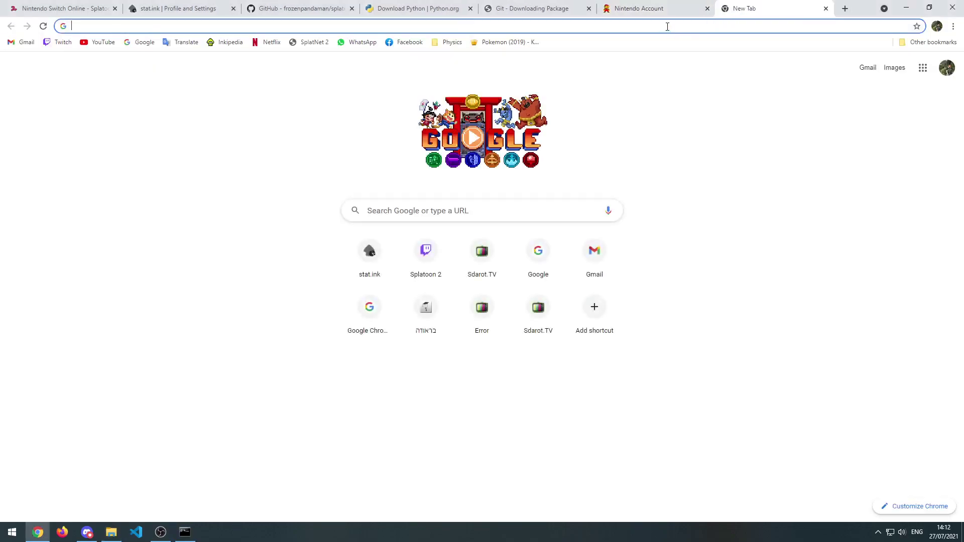
left_click(143, 42)
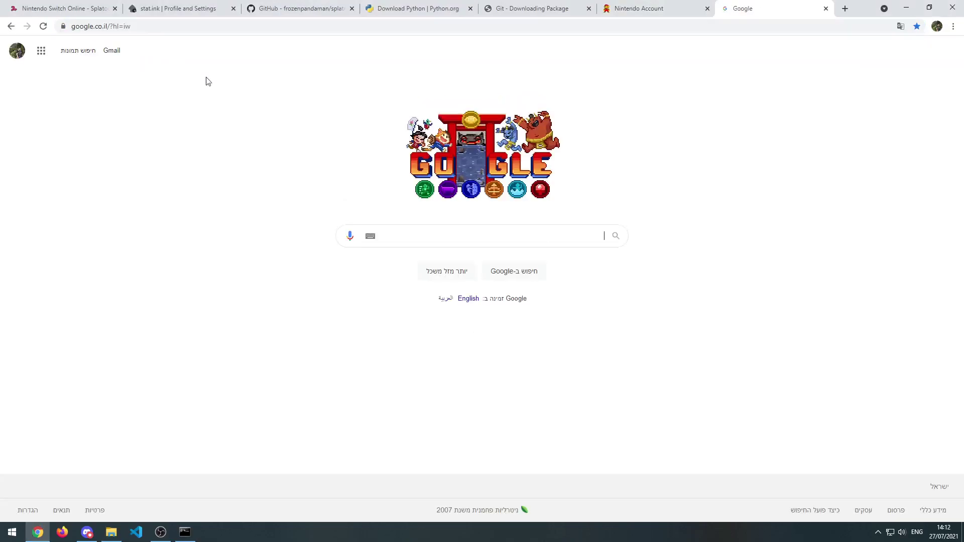
left_click(468, 298)
left_click(472, 229)
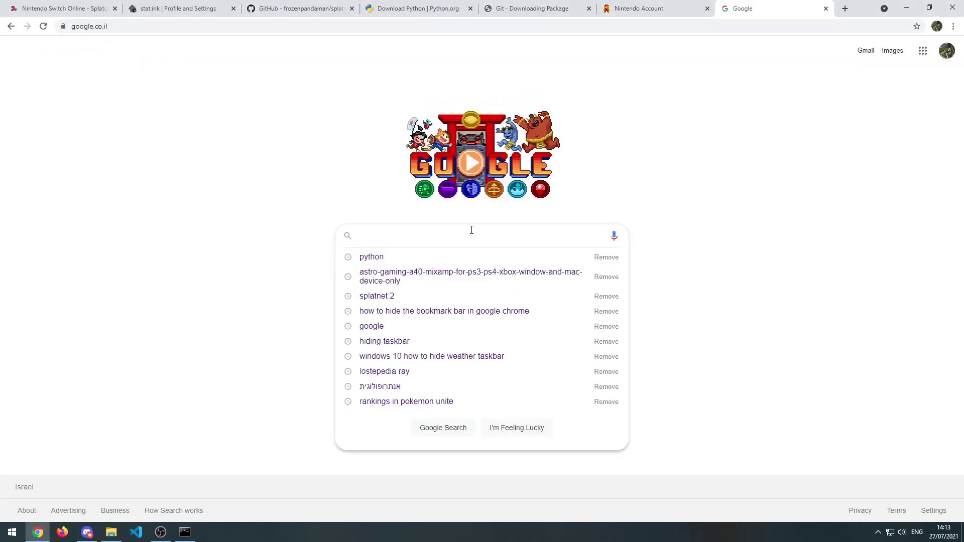
type("edit")
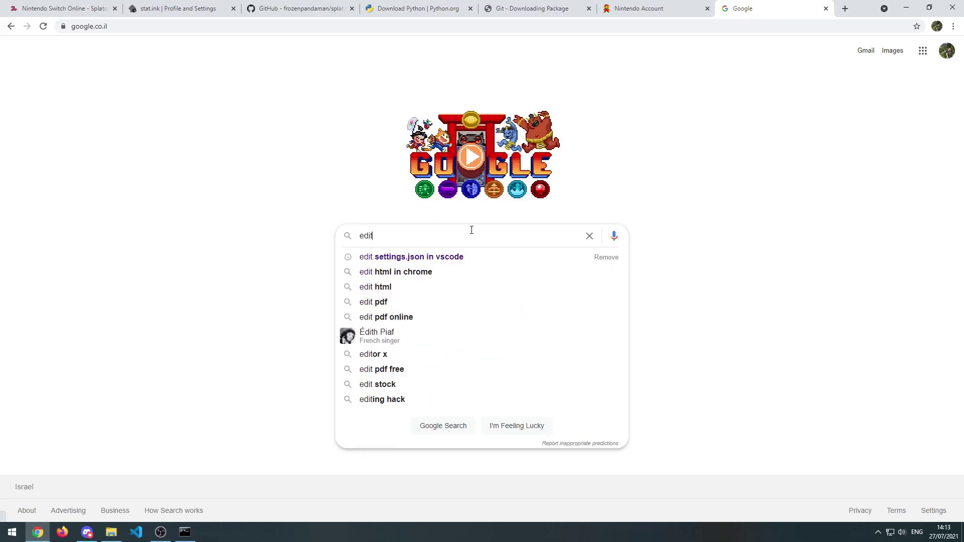
type("thiscookie extension")
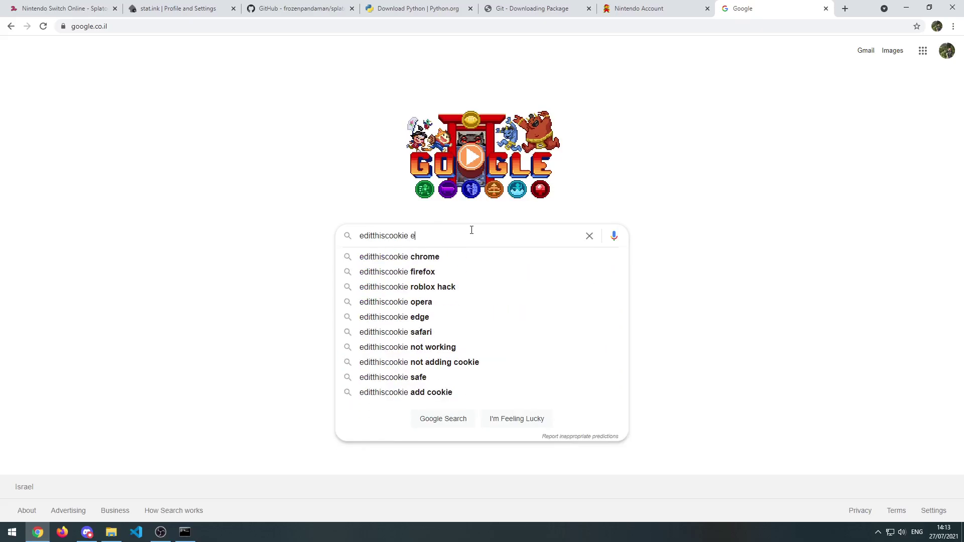
key("Return")
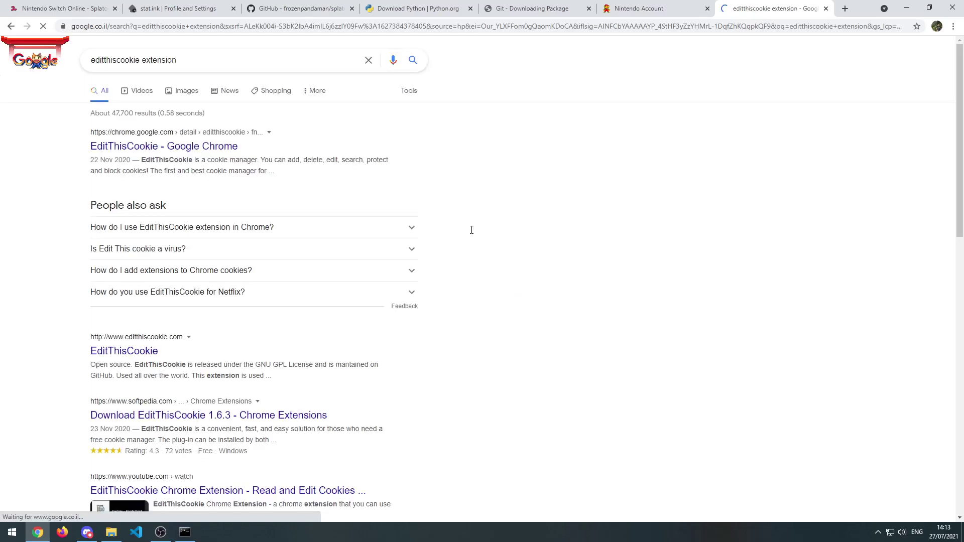
Step: Add the EditThisCookie extension to Chrome from its Chrome Web Store page and dismiss the installation notice
left_click(107, 147)
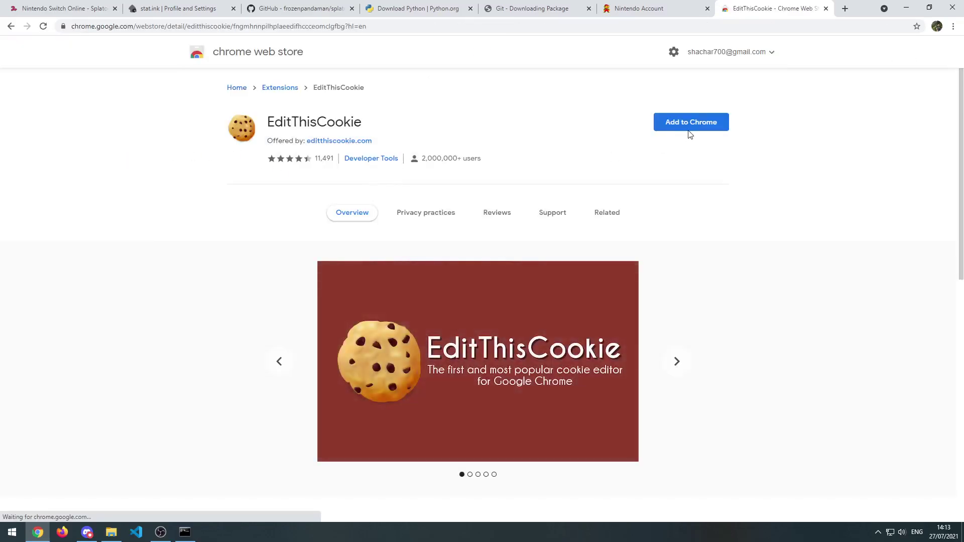
left_click(698, 124)
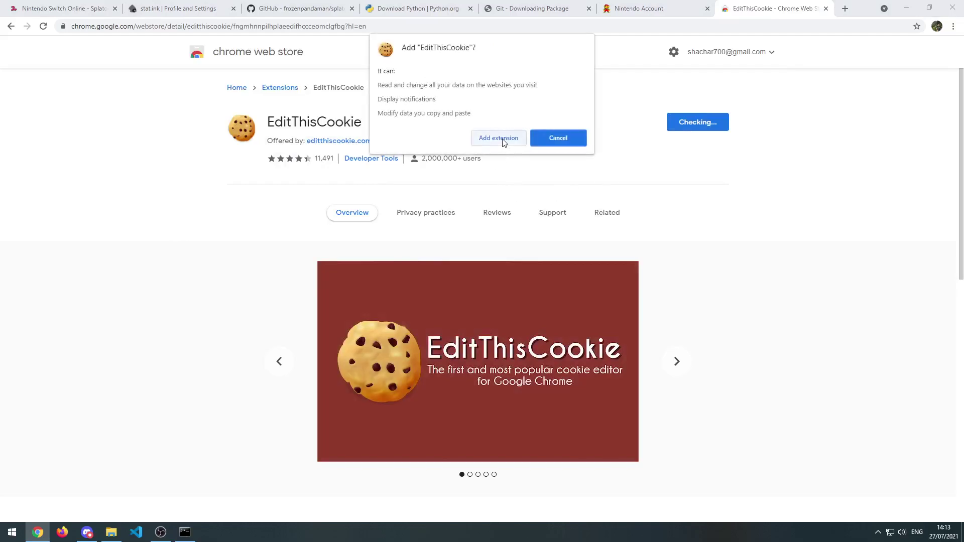
left_click(501, 141)
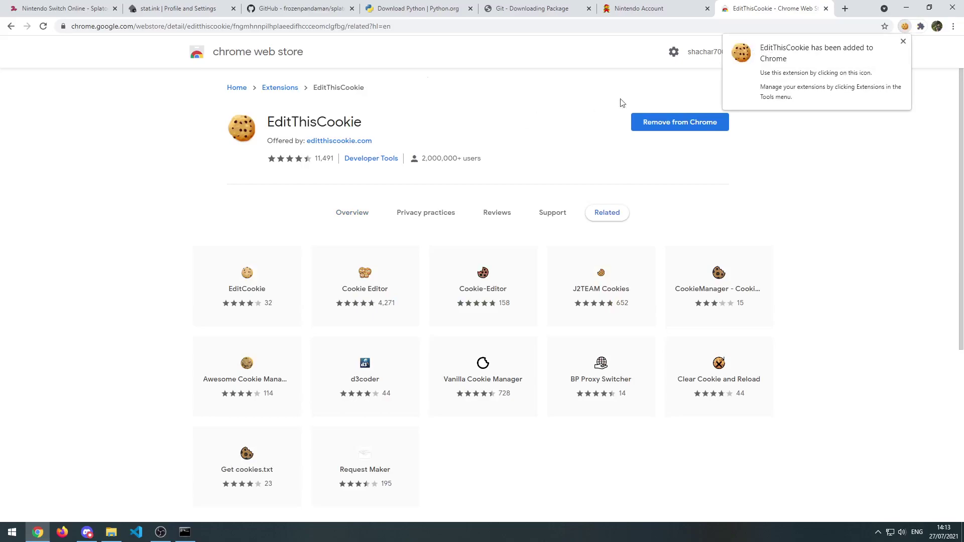
left_click(903, 42)
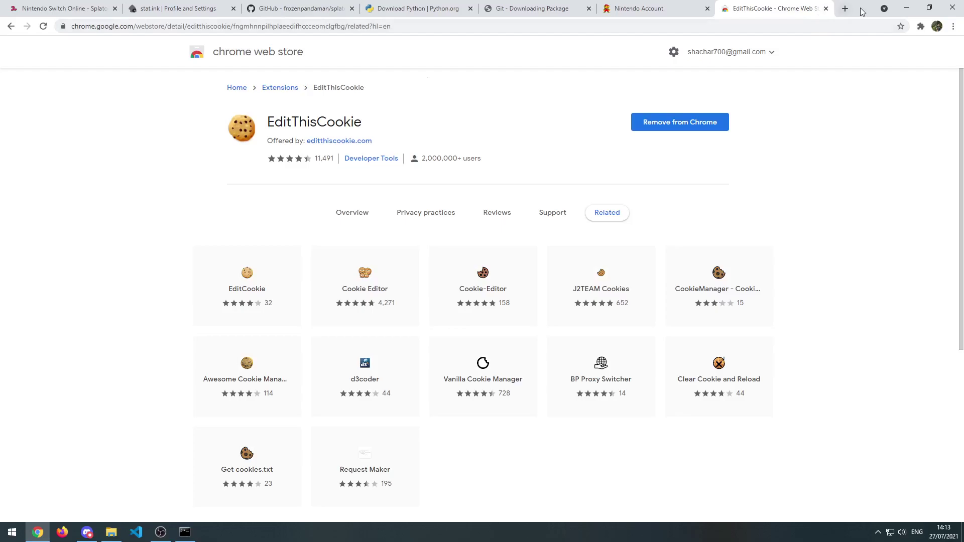
Step: Open the SplatNet 2 site in a new tab and shorten its address to app.splatoon2.nintendo.net
left_click(846, 9)
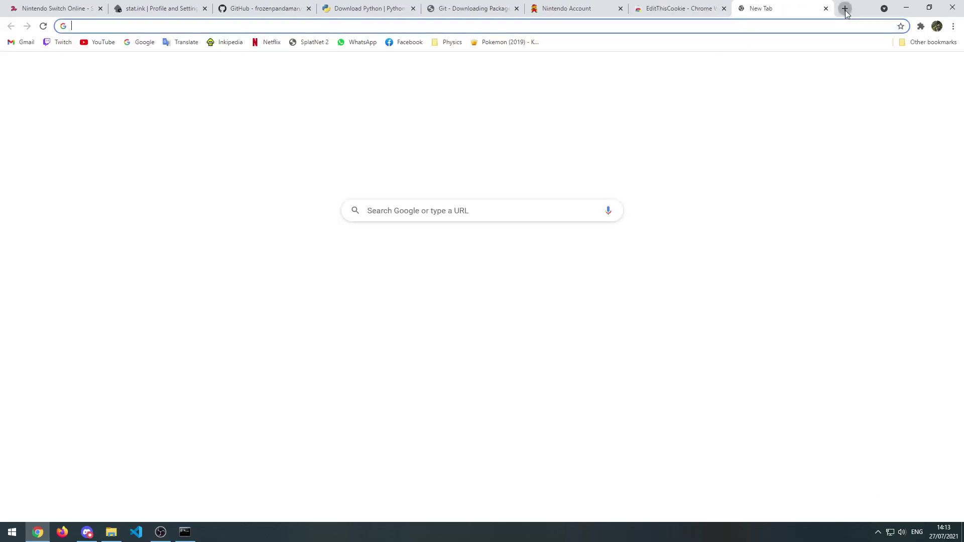
type("splatnet")
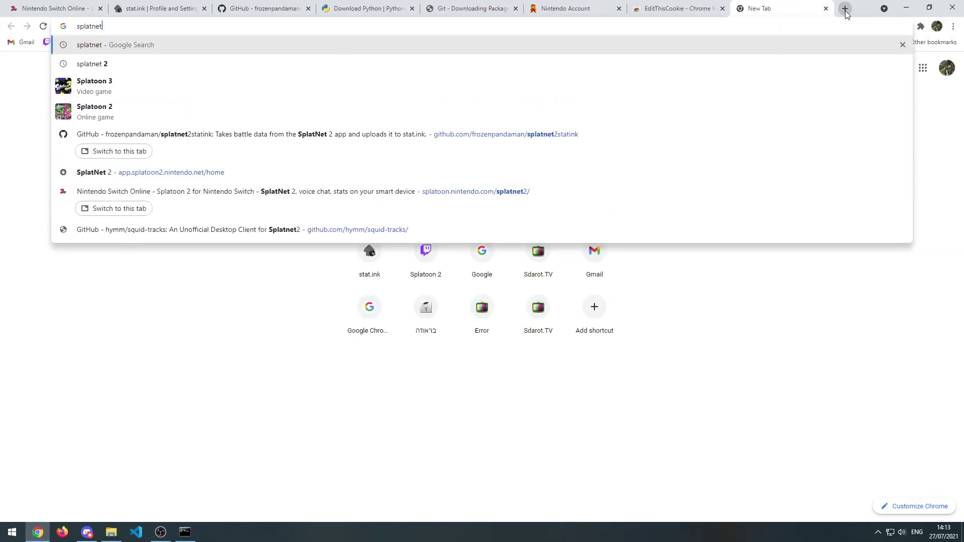
left_click(225, 174)
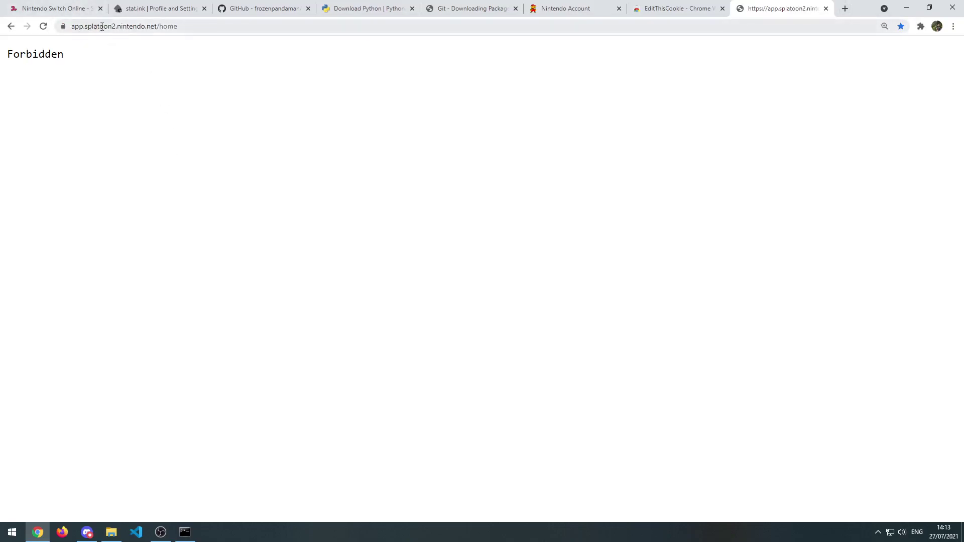
double_click(165, 27)
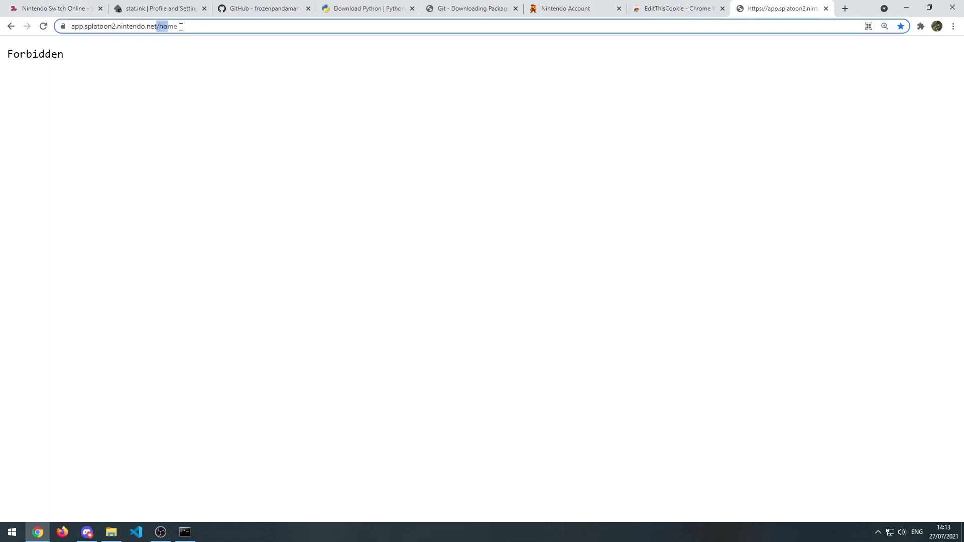
key("BackSpace")
key("Return")
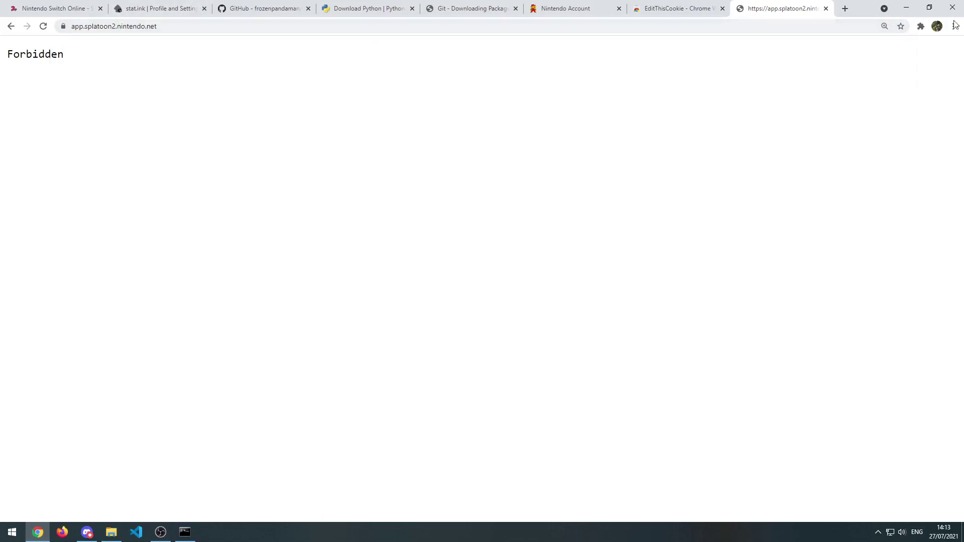
Step: Pin the EditThisCookie extension beside the browser's address bar and close the extensions list
left_click(921, 26)
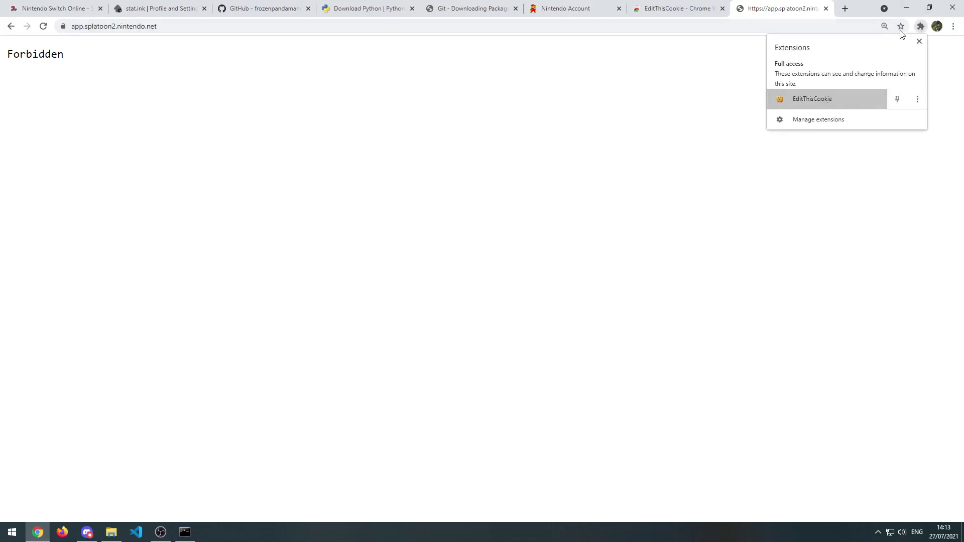
left_click(897, 99)
left_click(742, 79)
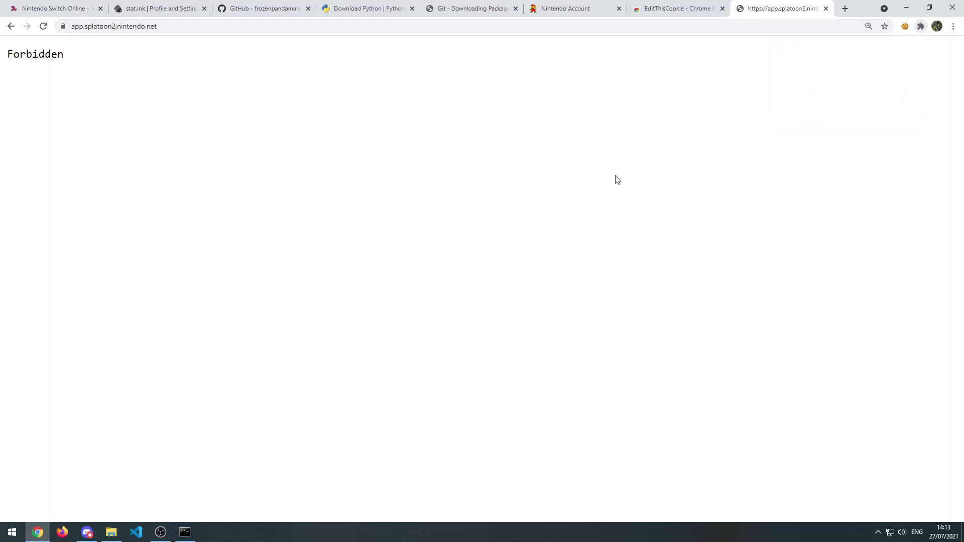
Step: Open config.txt from the splatnet2statink folder, widen its window and copy the cookie value
left_click(110, 533)
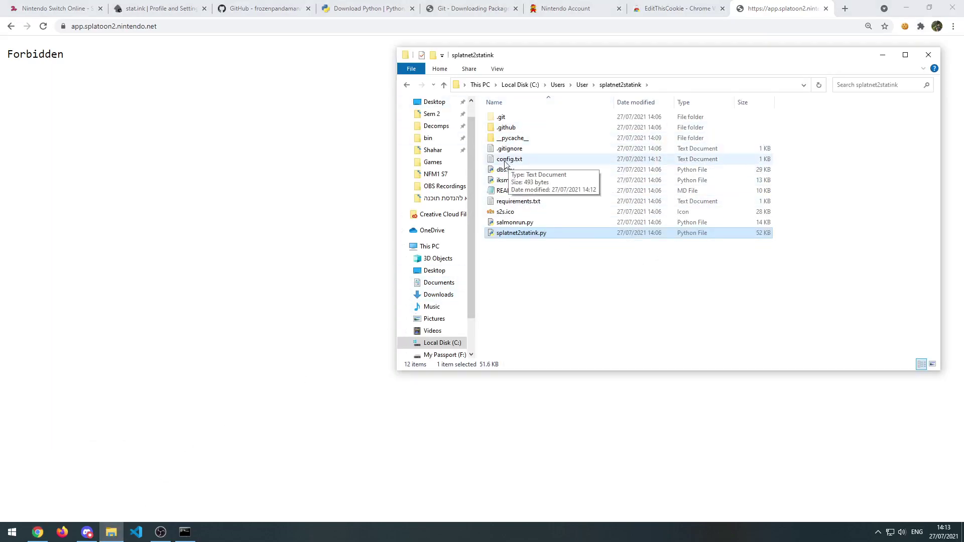
double_click(503, 160)
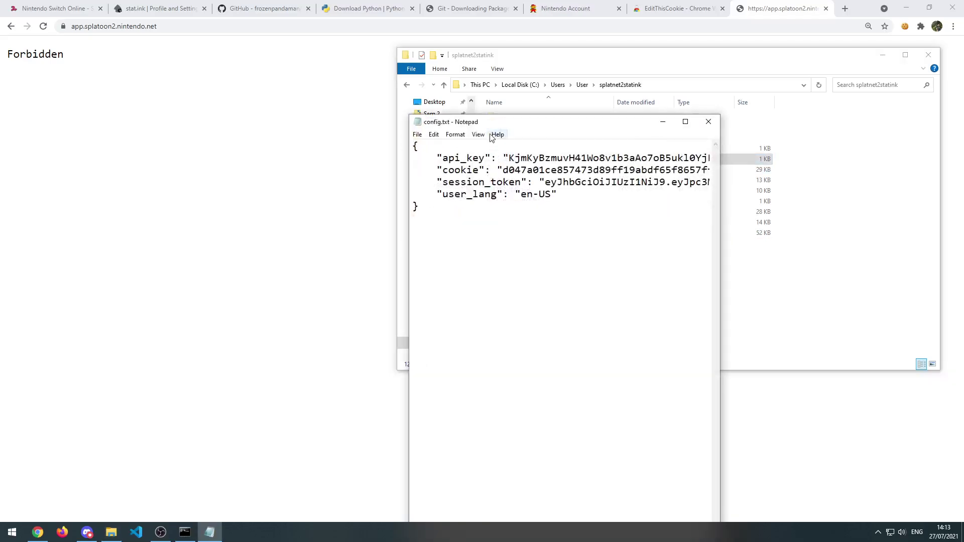
left_click_drag(483, 123, 203, 89)
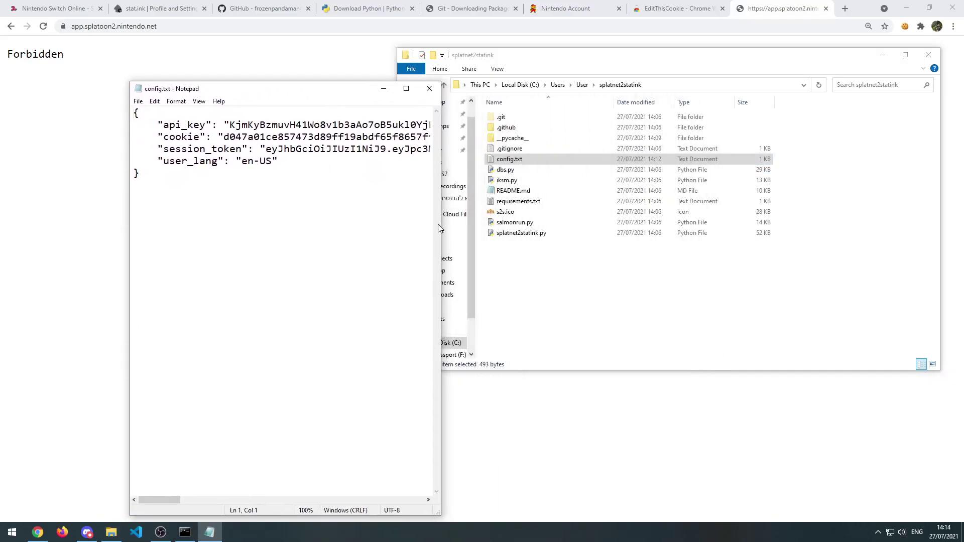
left_click_drag(440, 227, 654, 227)
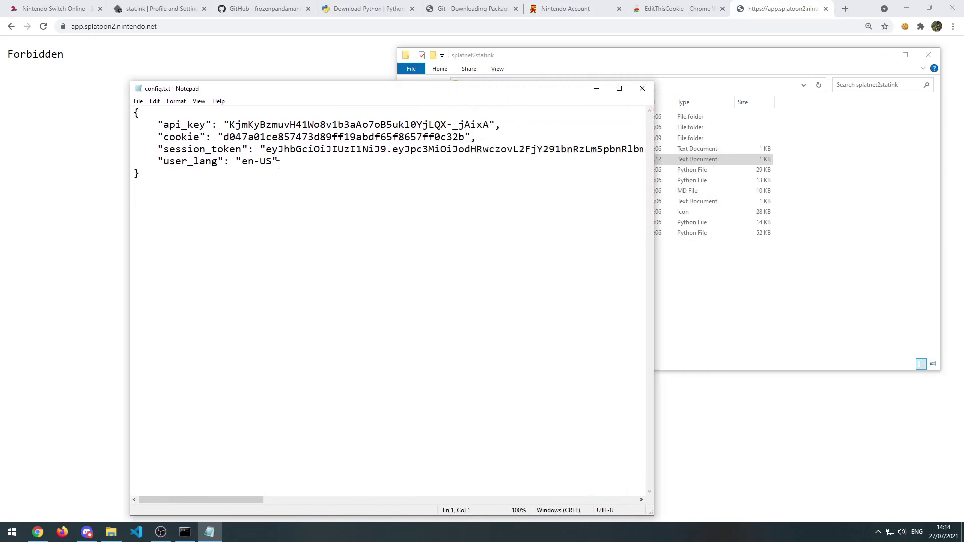
left_click_drag(227, 136, 467, 136)
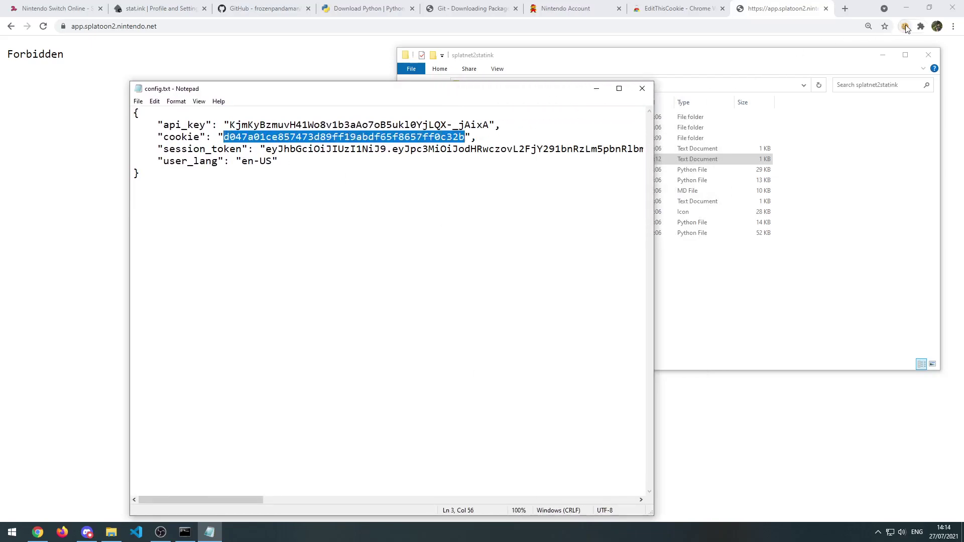
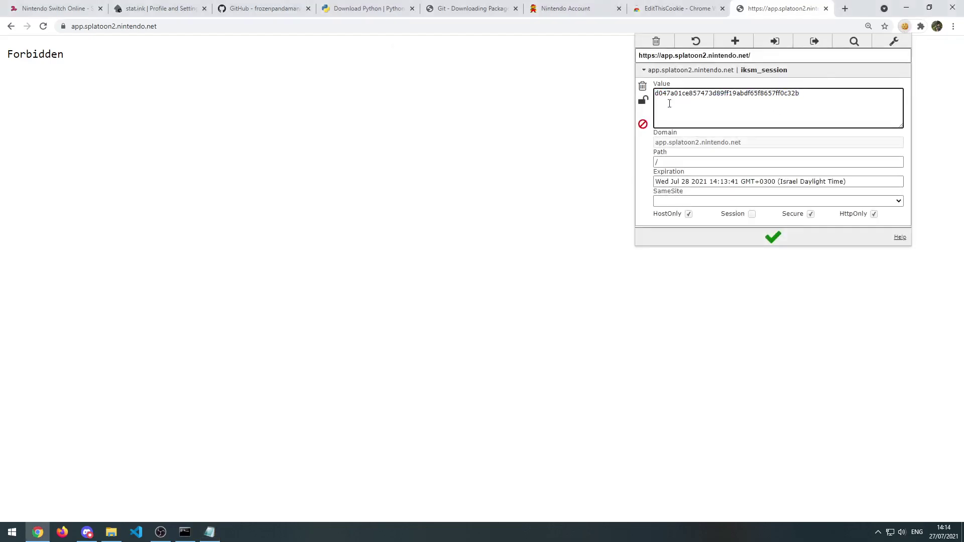
Step: Save the copied cookie as the iksm_session value in EditThisCookie and reload the SplatNet 2 page
left_click(772, 242)
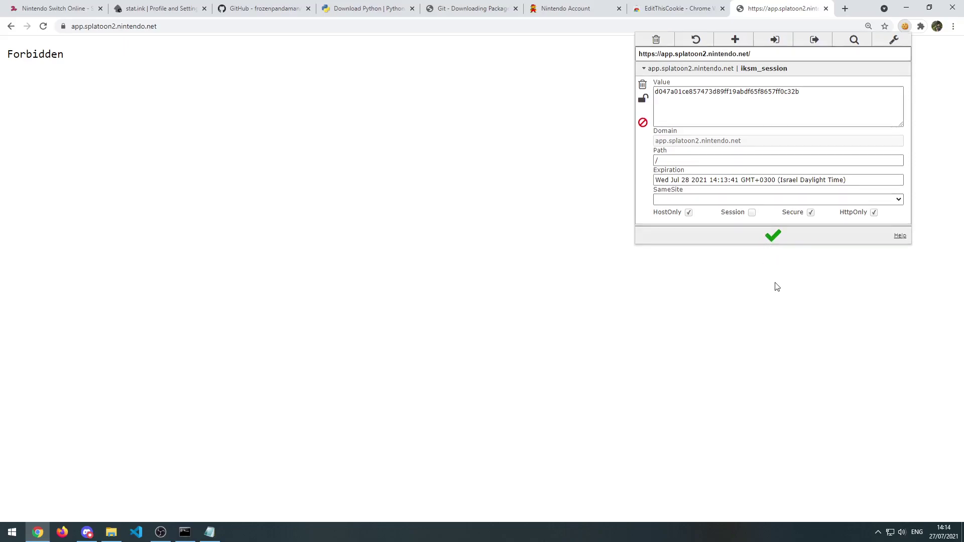
left_click(43, 26)
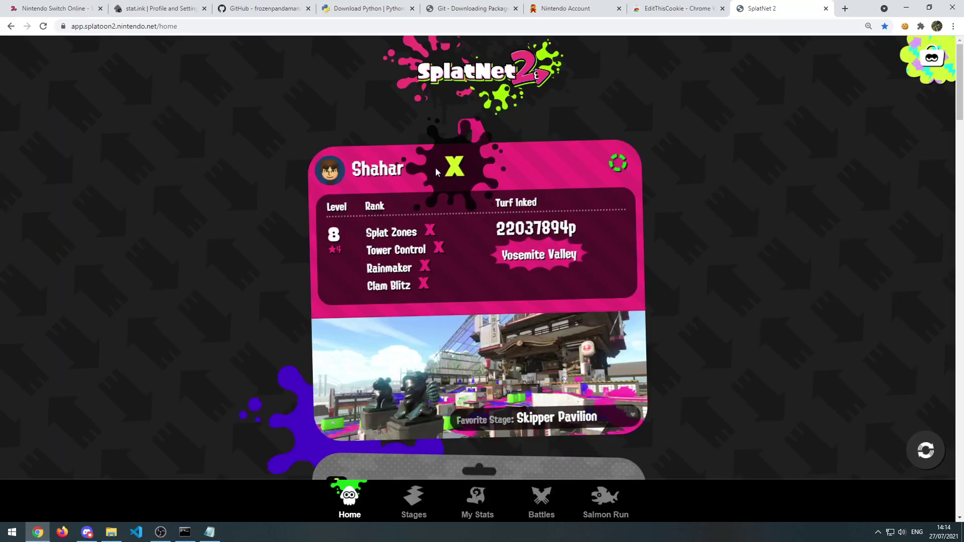
Step: Look through the SplatNet 2 home page and open the stage schedule
scroll(471, 191, "down", 8)
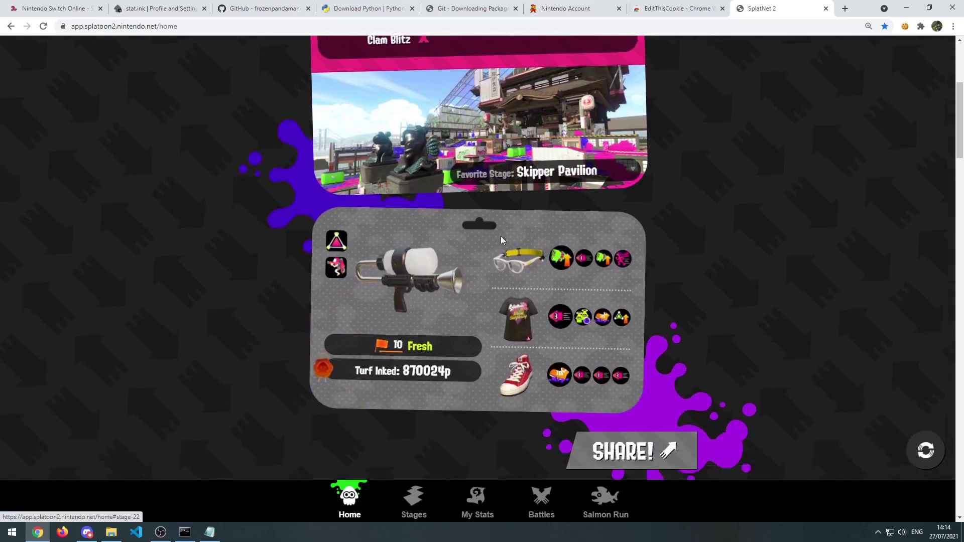
scroll(503, 240, "down", 9)
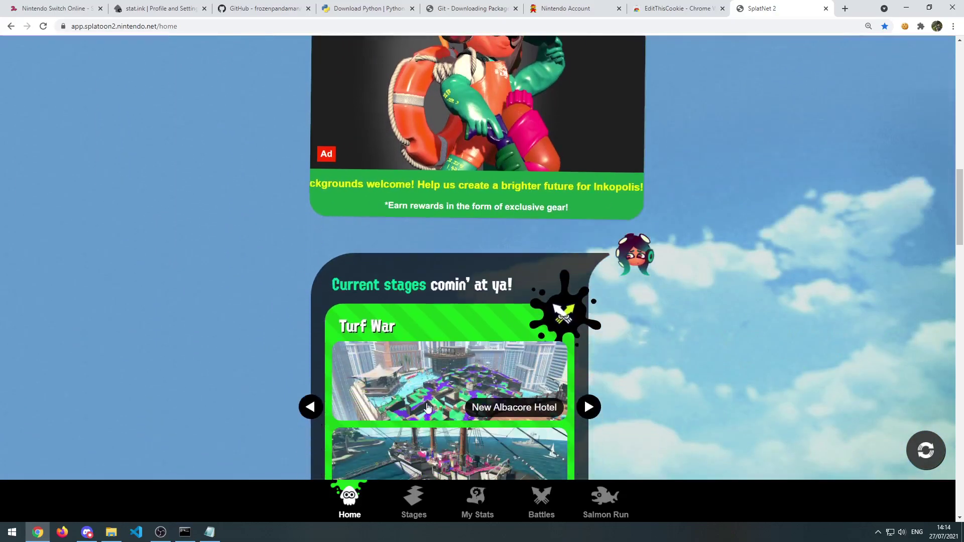
scroll(415, 472, "down", 5)
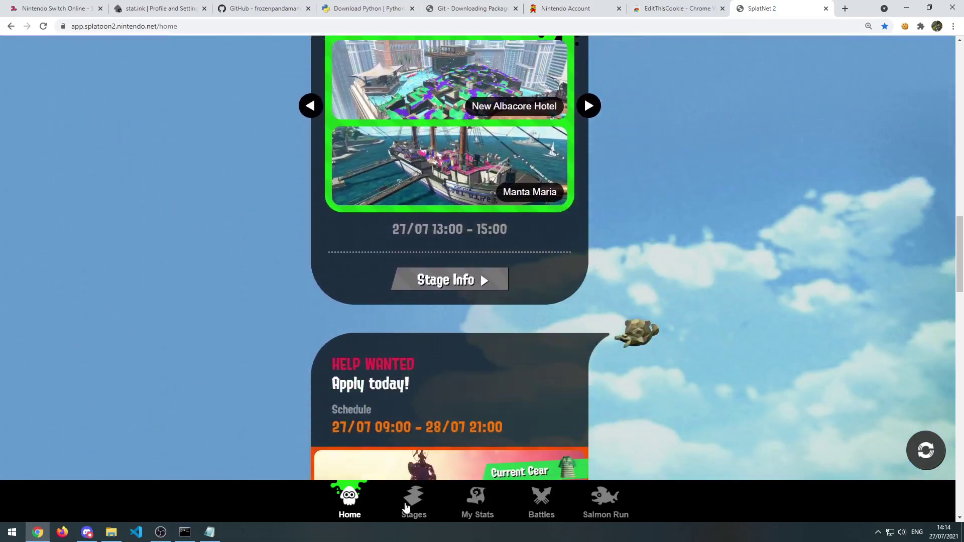
left_click(416, 503)
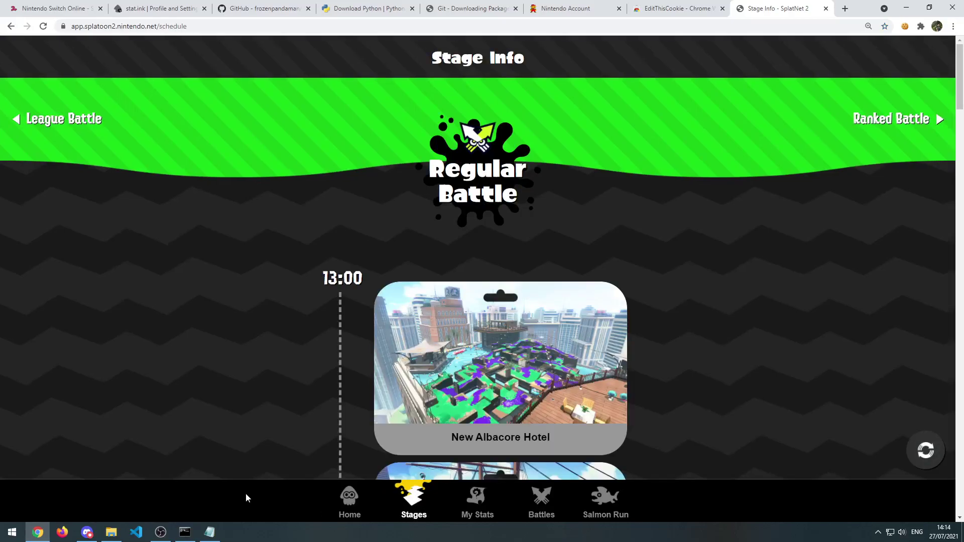
Step: Switch to Command Prompt and enter the full path of splatnet2statink.py from its folder, followed by the -r flag, without running it
mouse_move(211, 537)
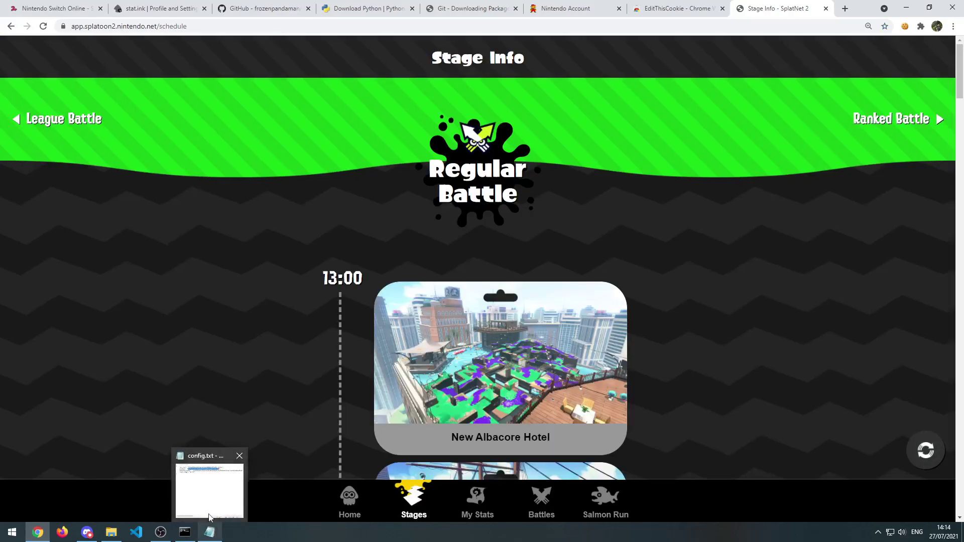
left_click(209, 534)
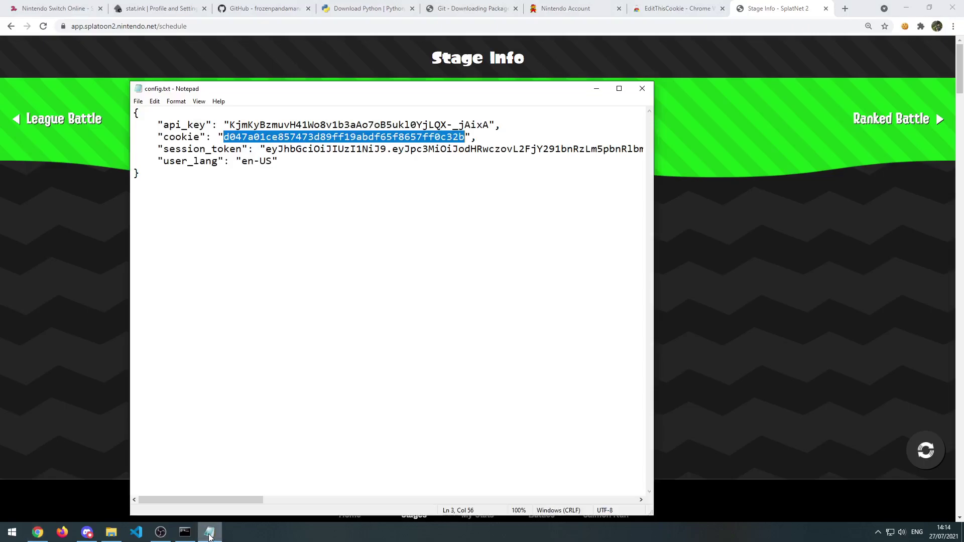
left_click(185, 532)
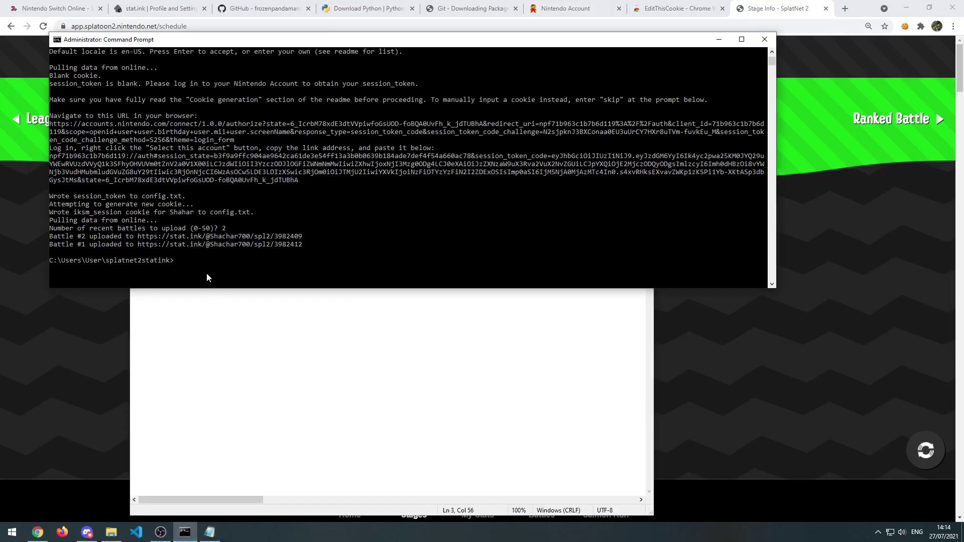
left_click(111, 532)
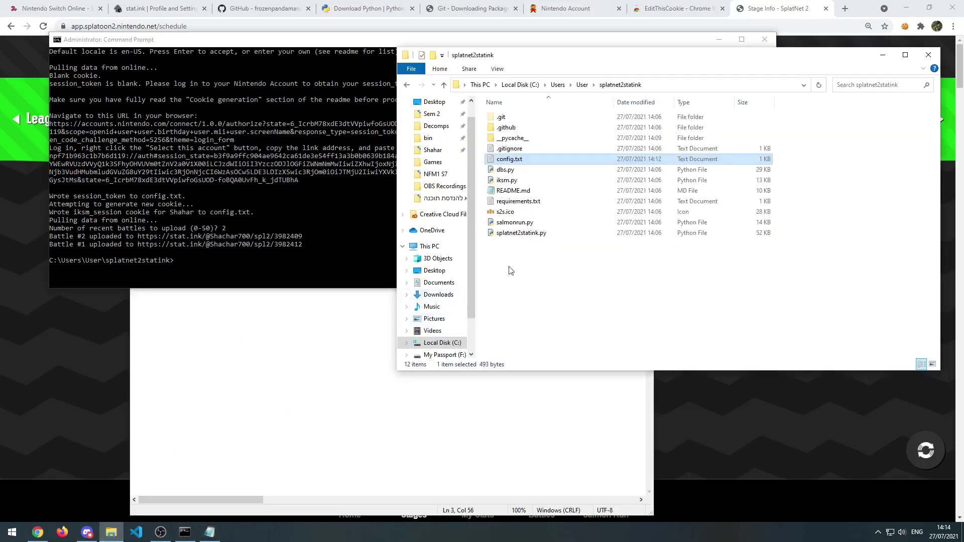
left_click_drag(534, 238, 376, 253)
left_click_drag(238, 269, 213, 266)
left_click(383, 266)
left_click(383, 266)
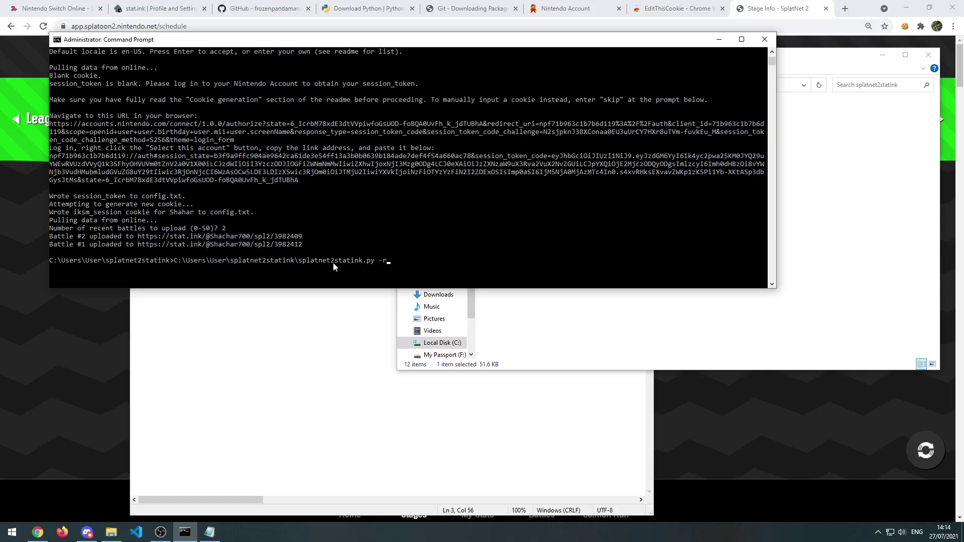
Step: Review the script's flags and example commands in the Usage section of the splatnet2statink GitHub README
left_click(168, 6)
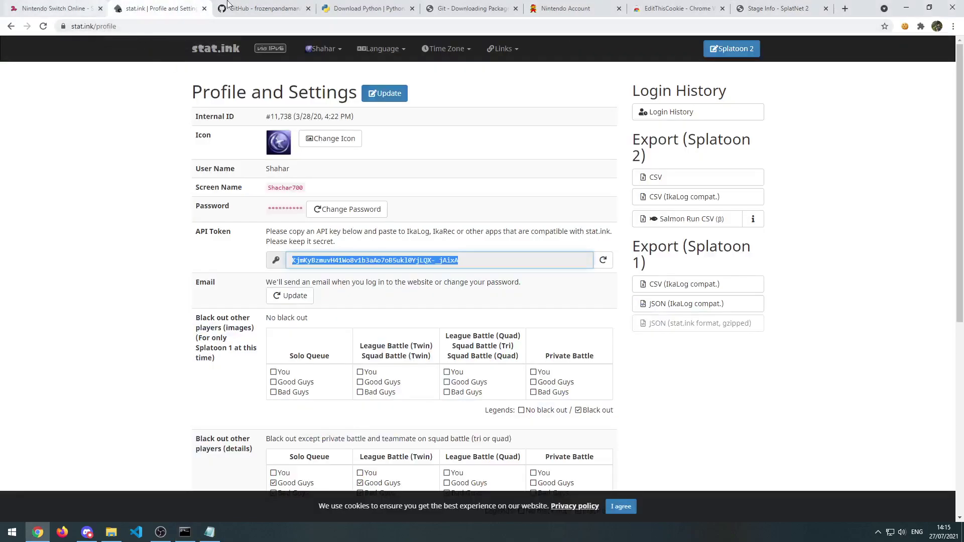
left_click(248, 6)
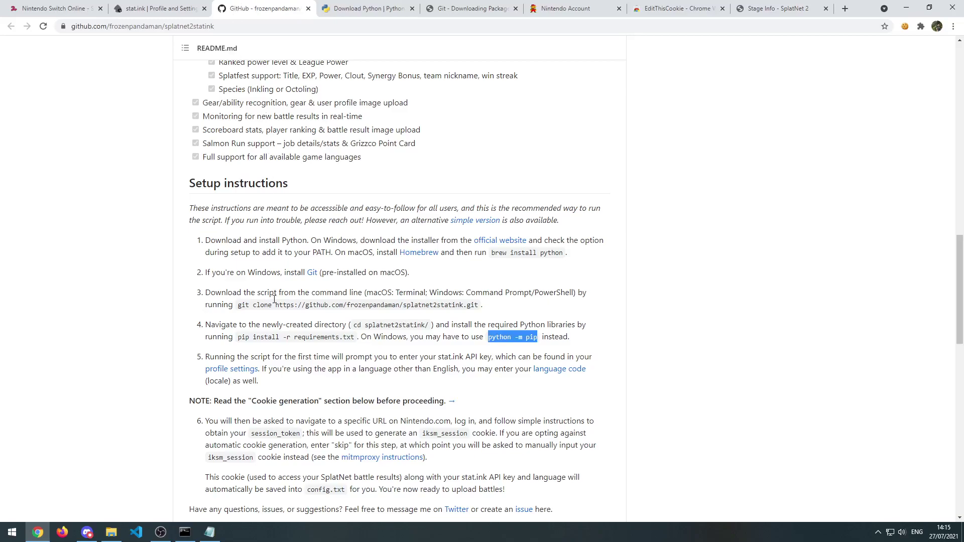
scroll(275, 296, "up", 9)
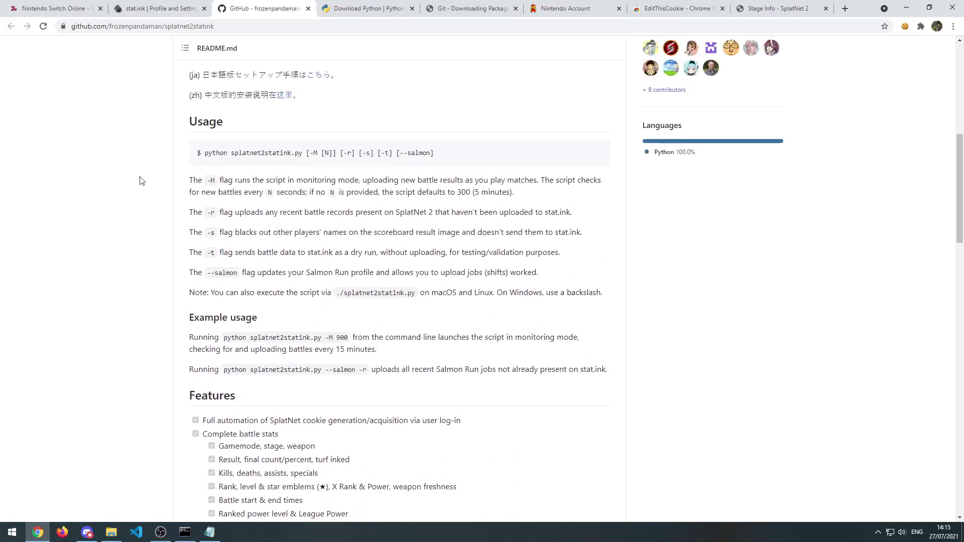
mouse_move(187, 179)
left_mouse_down()
mouse_move(304, 212)
mouse_move(568, 360)
mouse_move(610, 371)
left_mouse_up()
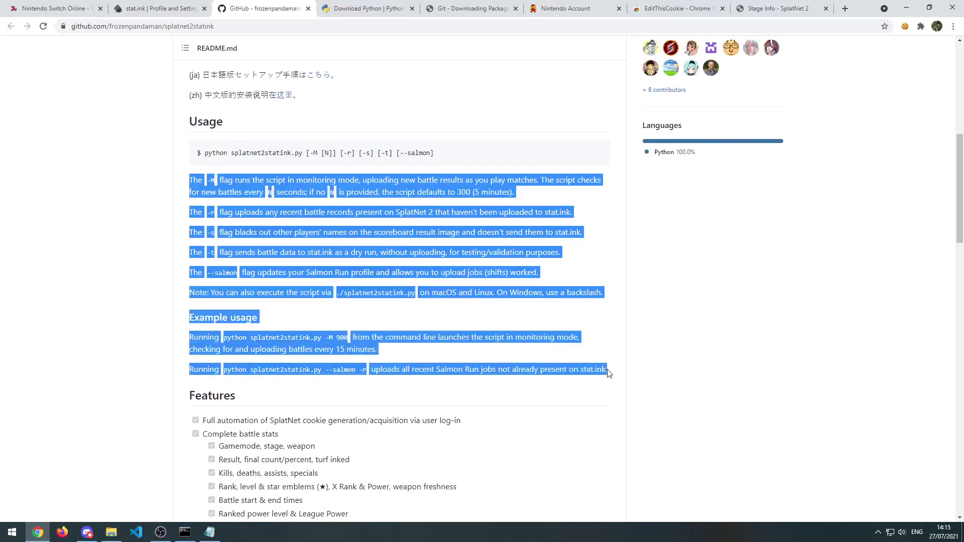
left_click(282, 297)
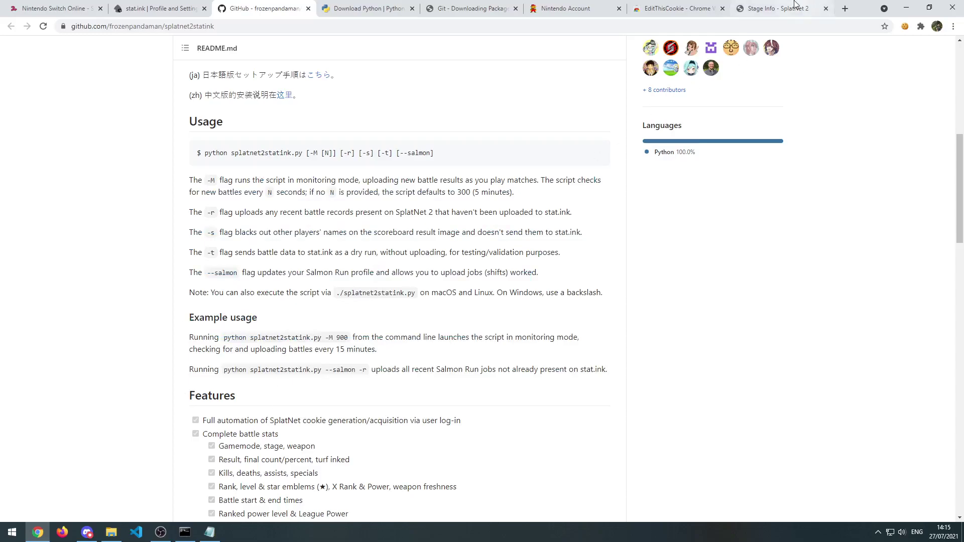
Step: Return to SplatNet 2 and examine the stage schedule and the My Stats page through its weapon, stage, Splatfest and League Battle sections
left_click(778, 5)
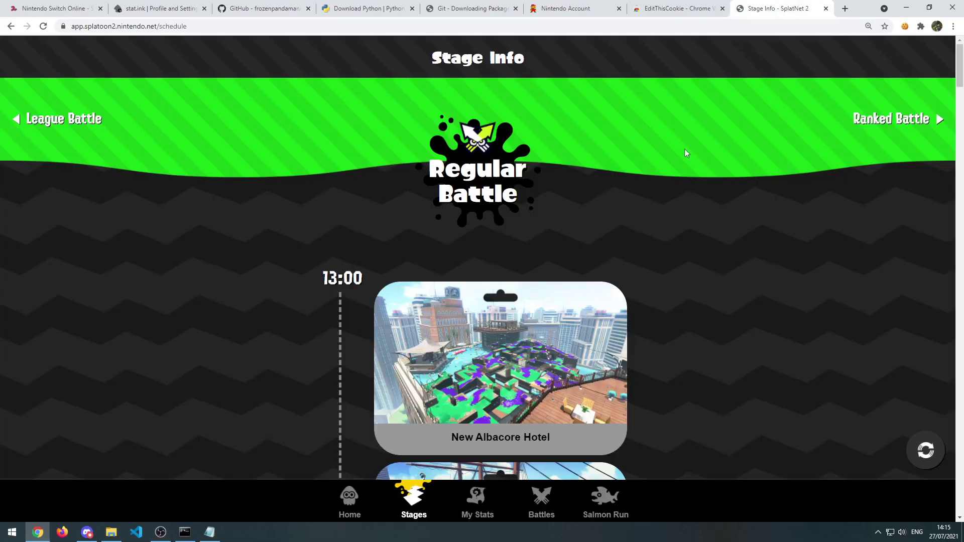
scroll(567, 312, "down", 3)
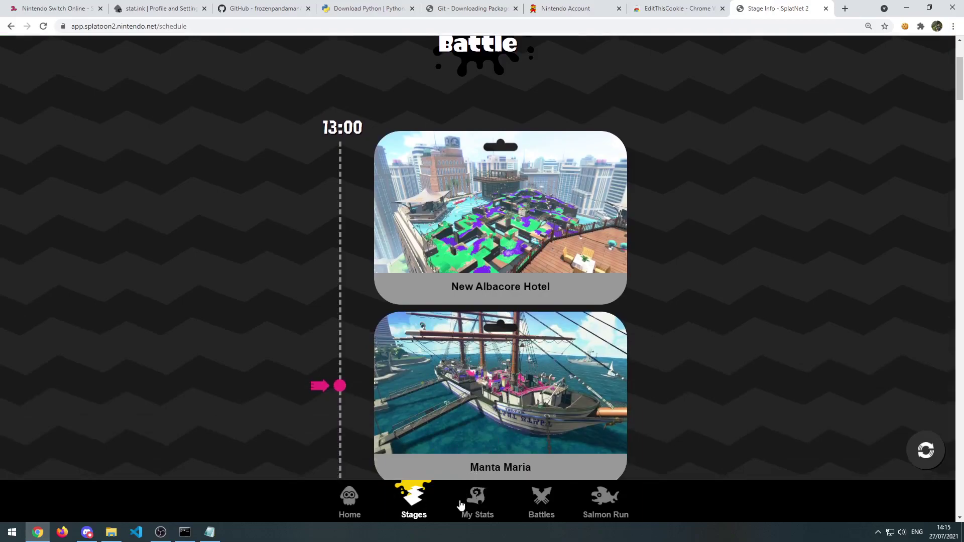
left_click(463, 506)
scroll(535, 387, "down", 1)
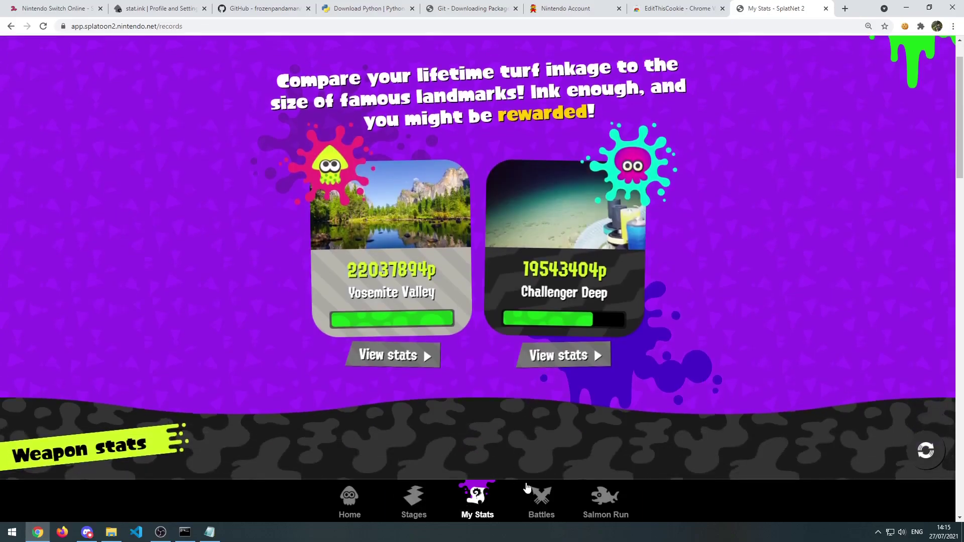
scroll(529, 356, "down", 2)
scroll(505, 282, "down", 3)
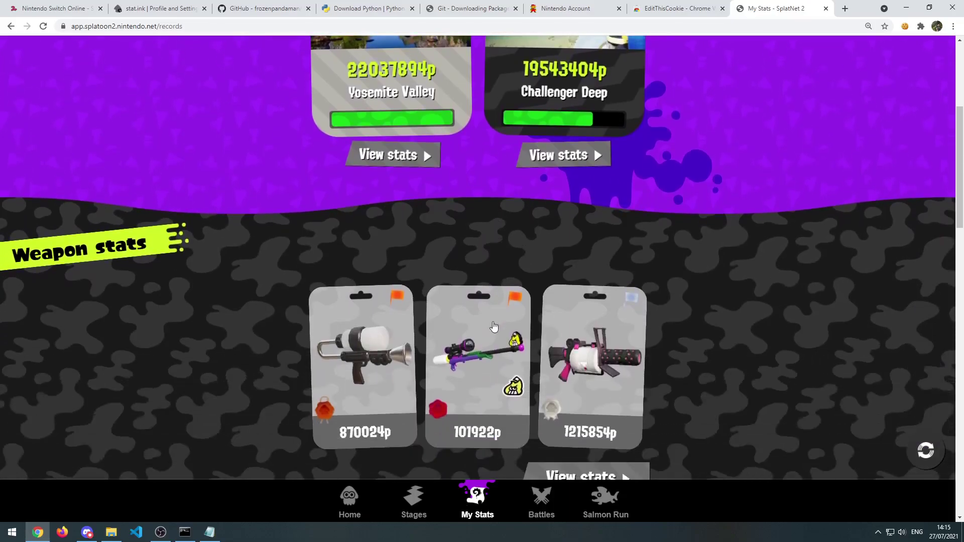
scroll(492, 358, "down", 9)
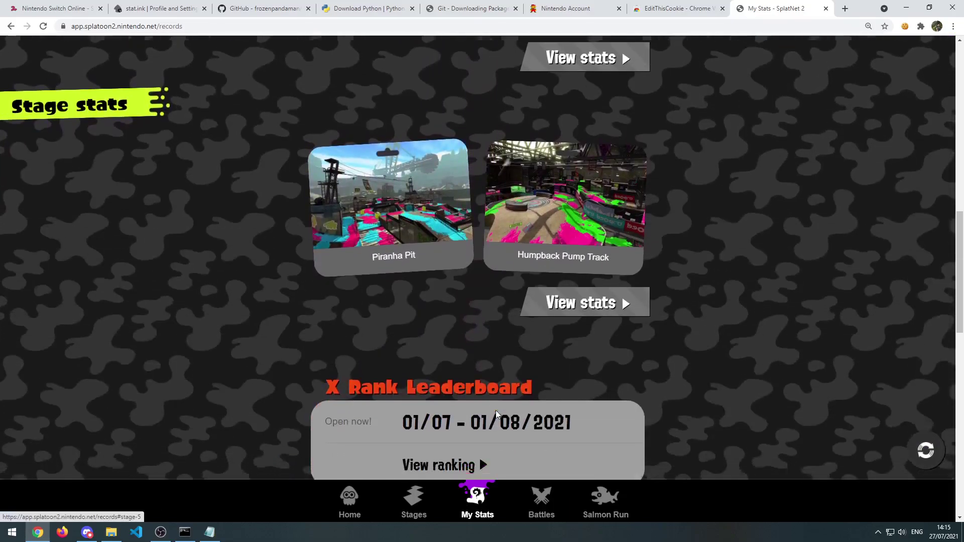
scroll(512, 301, "down", 4)
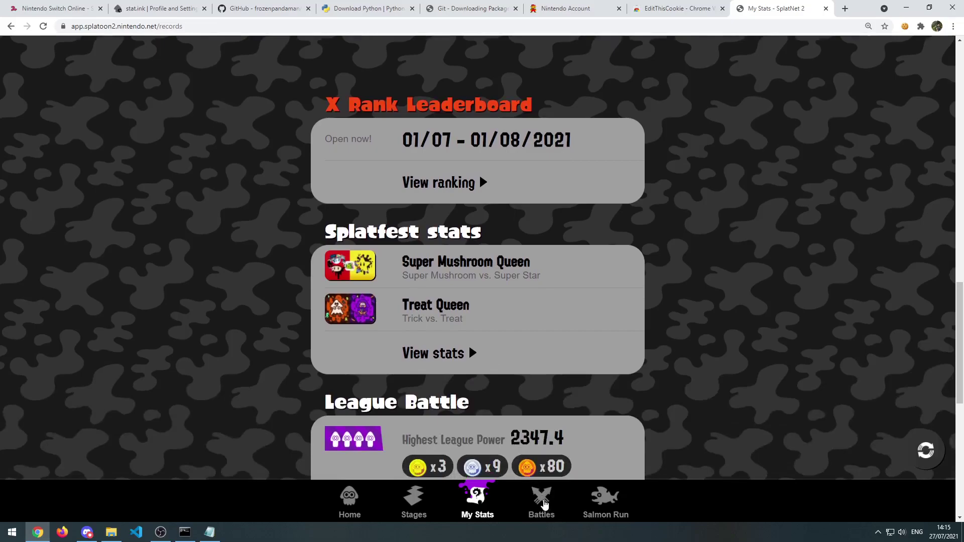